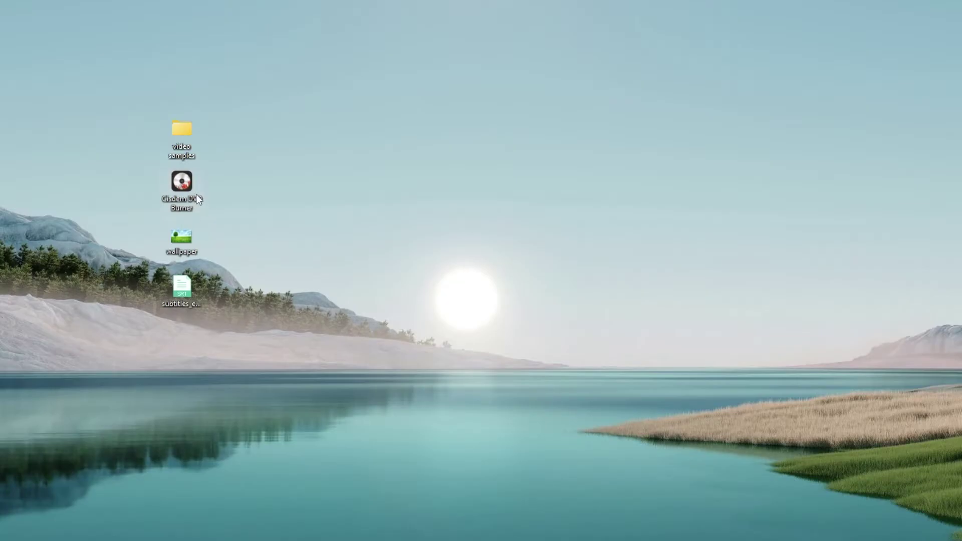
- Launch Cisdem DVD Burner and import Cow, Horses, Mountain, Ocean, Sunflower and Truck from Desktop\video samples
double_click(194, 194)
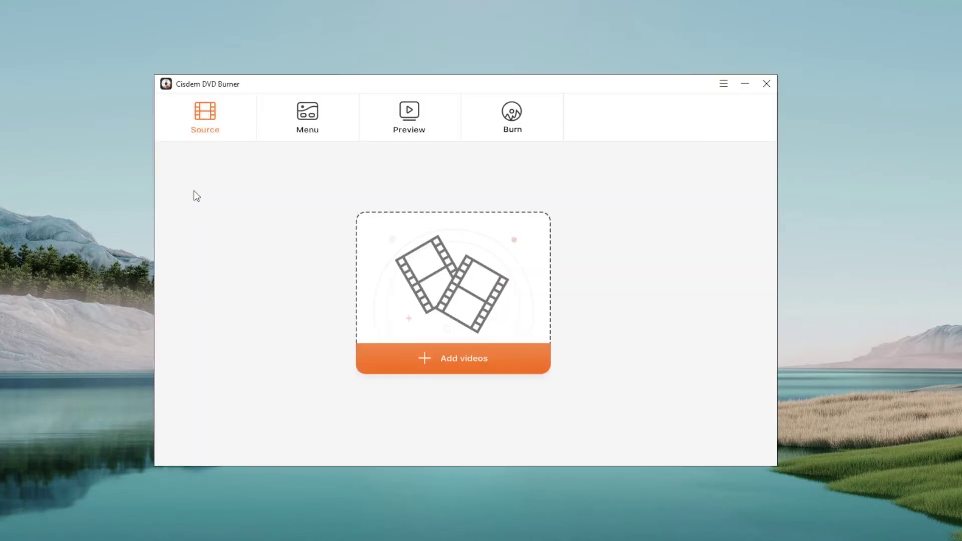
left_click(465, 316)
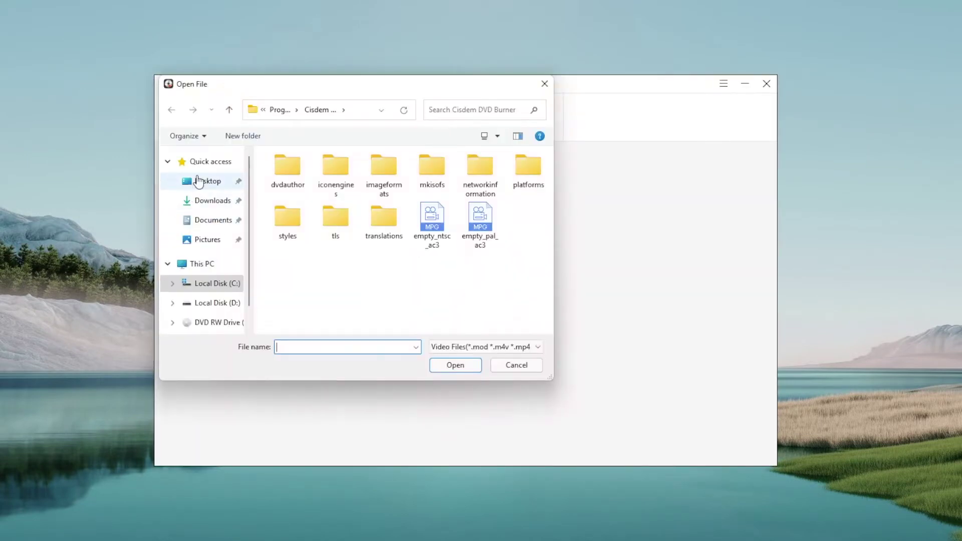
left_click(201, 181)
double_click(340, 172)
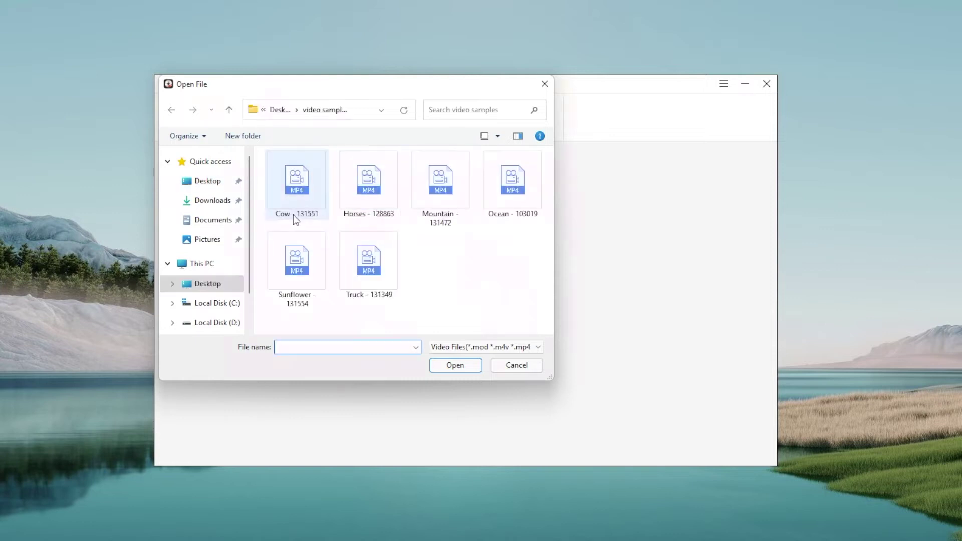
left_click(296, 213)
left_click(371, 205, "ctrl")
left_click(441, 206, "ctrl")
left_click(511, 201, "ctrl")
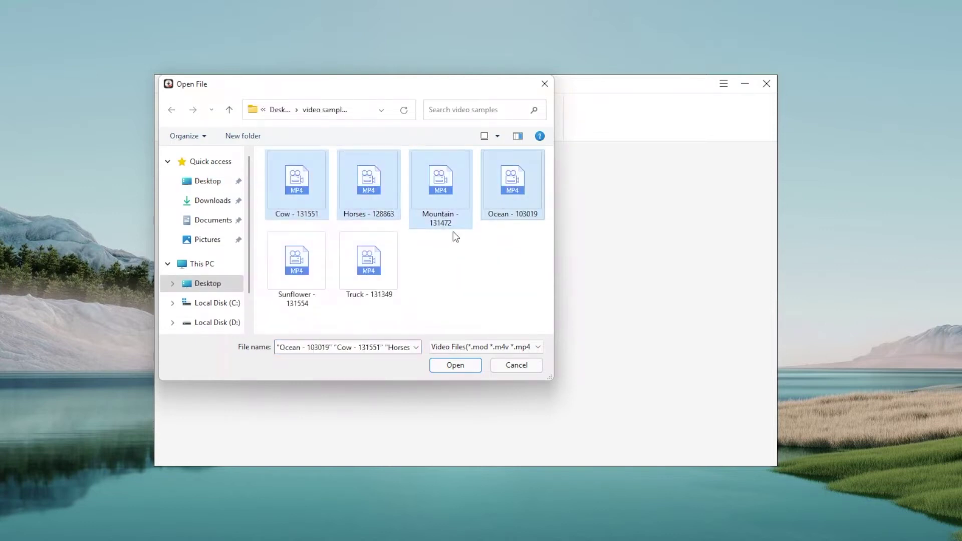
left_click(310, 281, "ctrl")
left_click(351, 293, "ctrl")
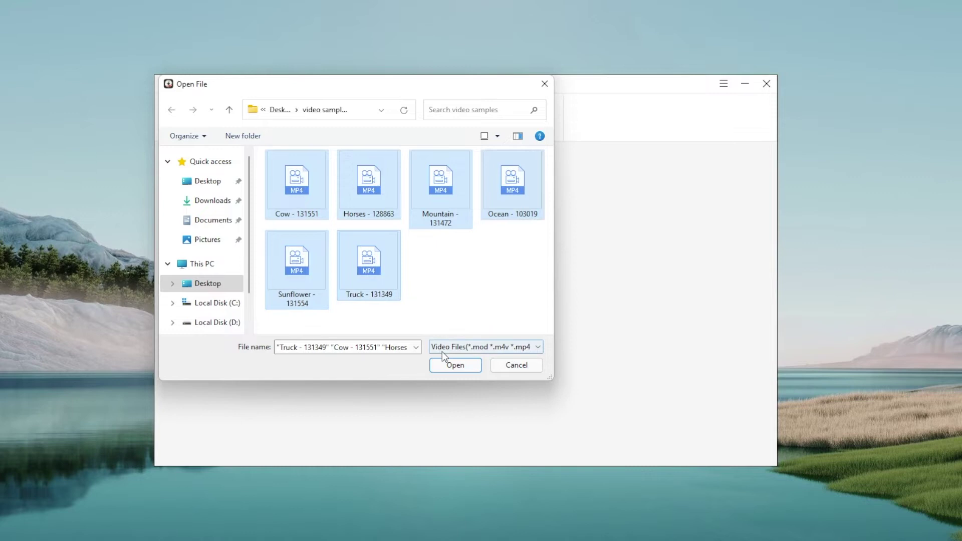
left_click(450, 362)
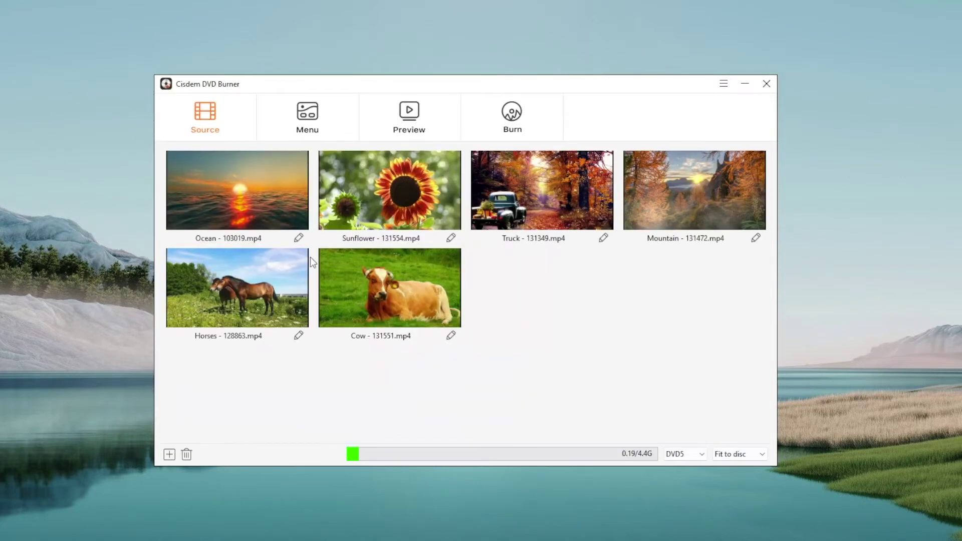
- Trim the Ocean clip to run from 0:03 to 0:31
left_click(298, 238)
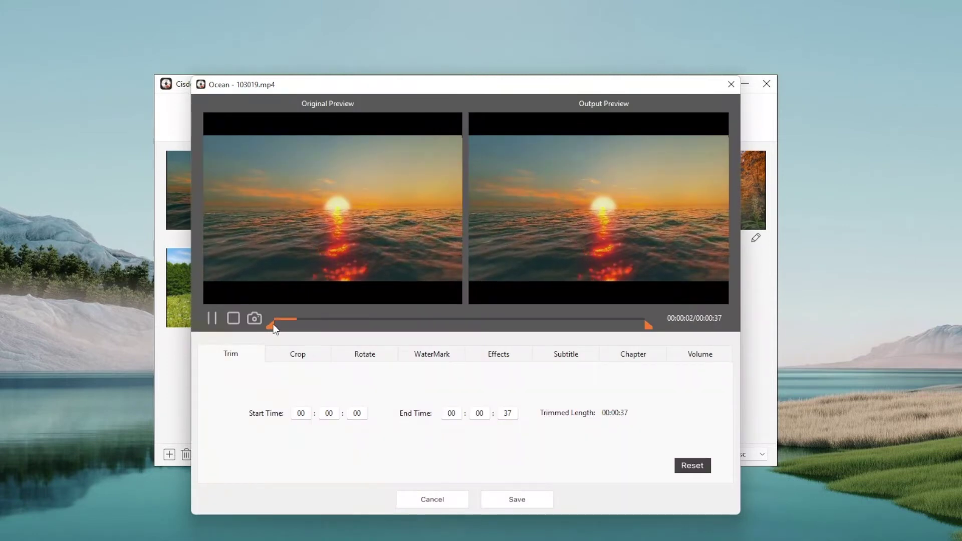
left_click_drag(274, 327, 306, 326)
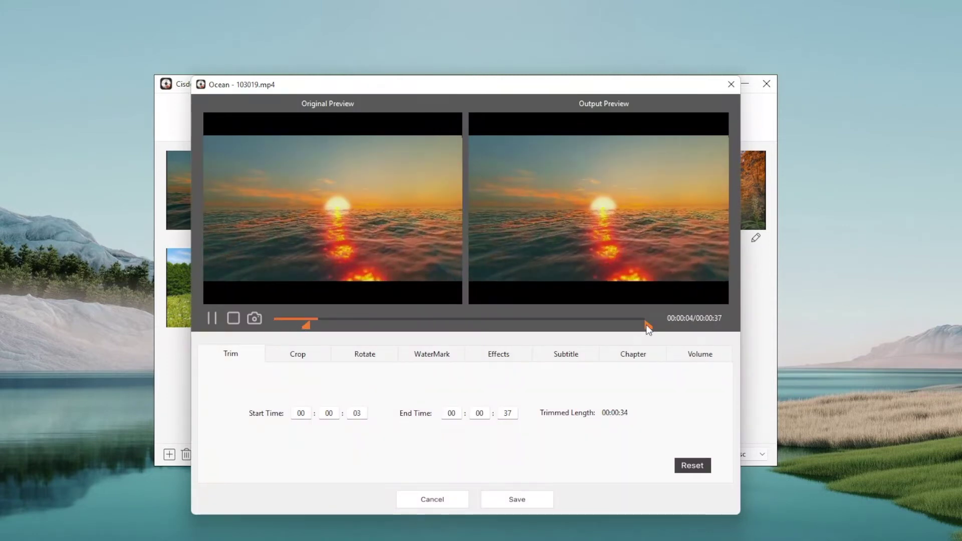
left_click_drag(647, 327, 580, 330)
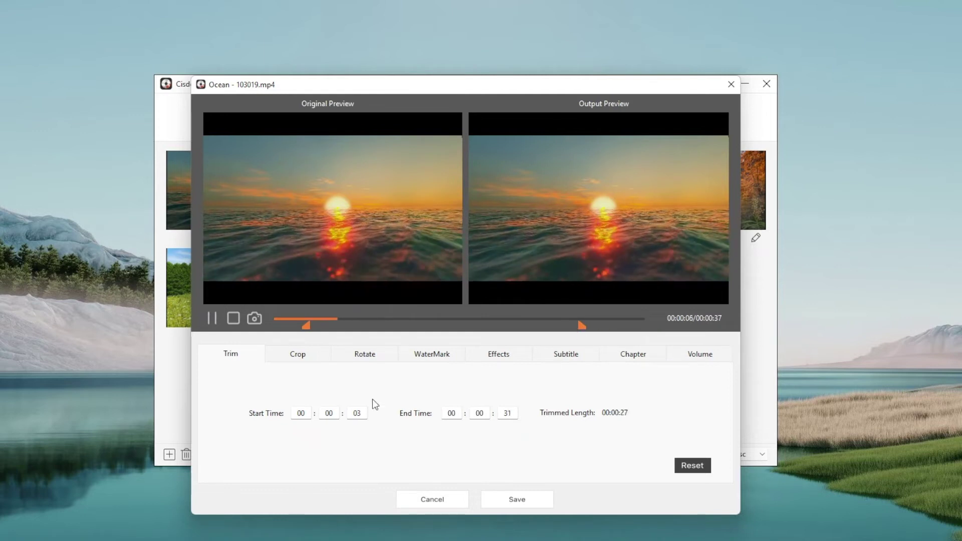
- Crop the Ocean clip to 1057×594 at left 135, top 24
left_click(301, 354)
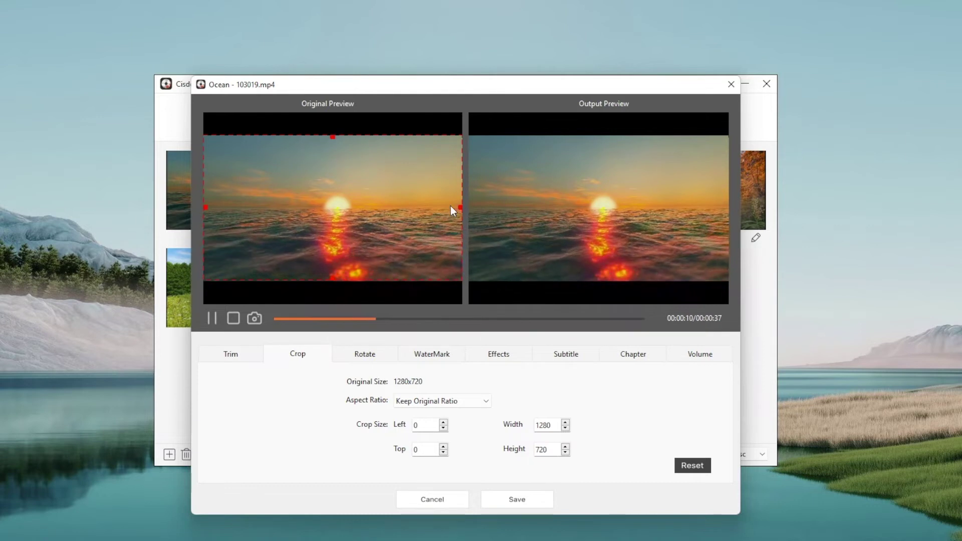
left_click_drag(462, 204, 419, 206)
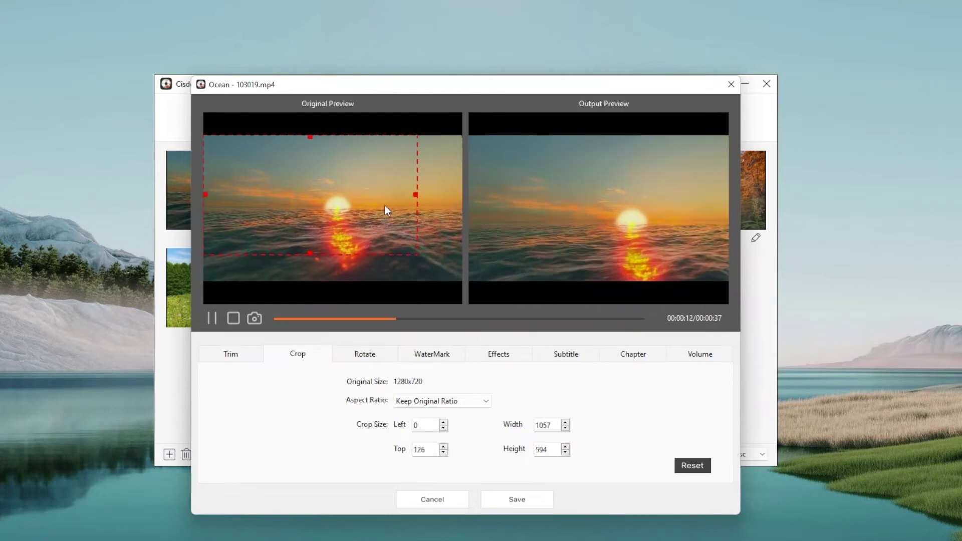
left_click_drag(279, 181, 304, 197)
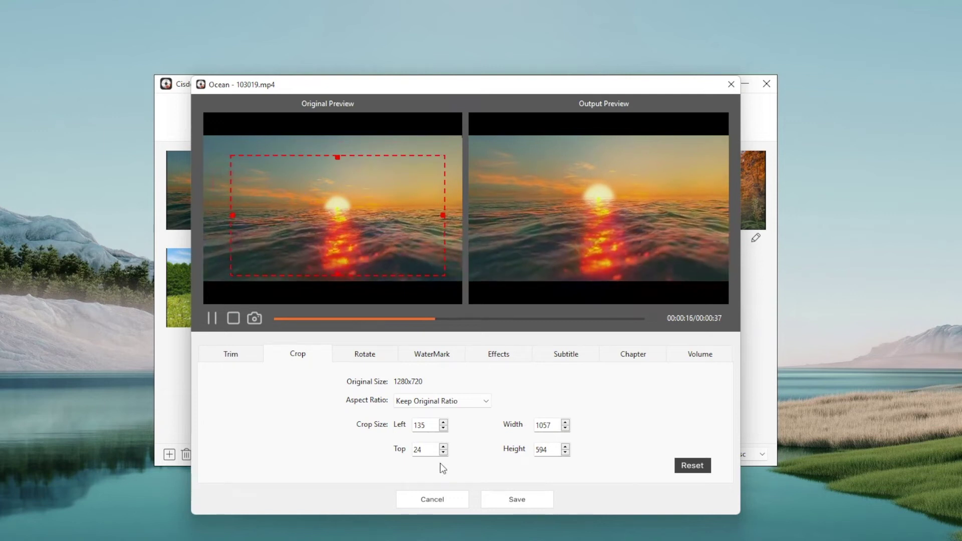
- Rotate the Ocean output left four times, returning it to normal landscape orientation
left_click(366, 353)
left_click(344, 410)
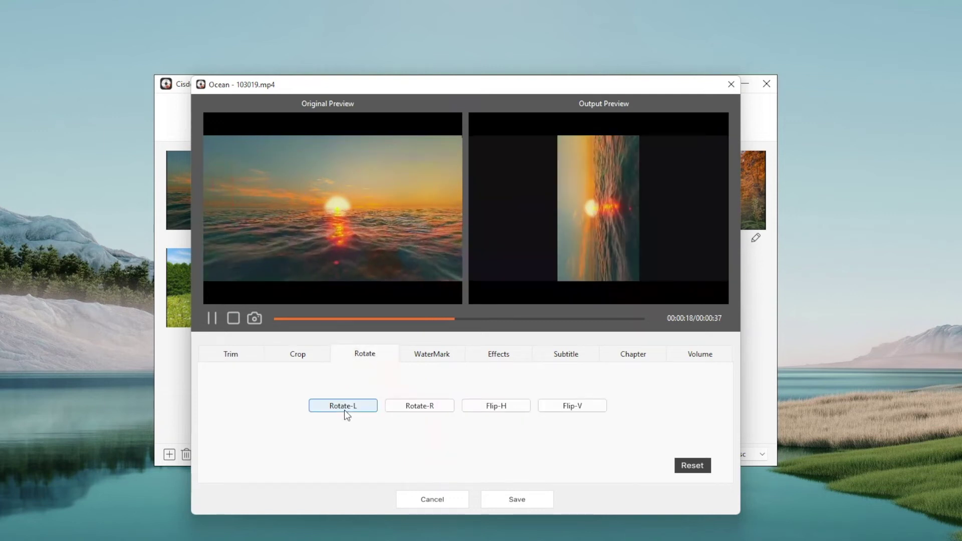
left_click(344, 410)
left_click(344, 410)
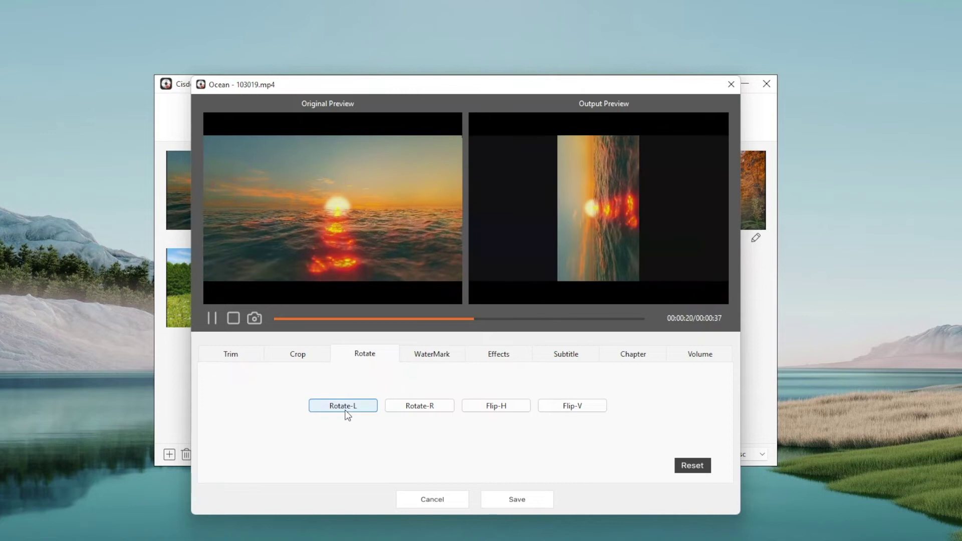
left_click(344, 410)
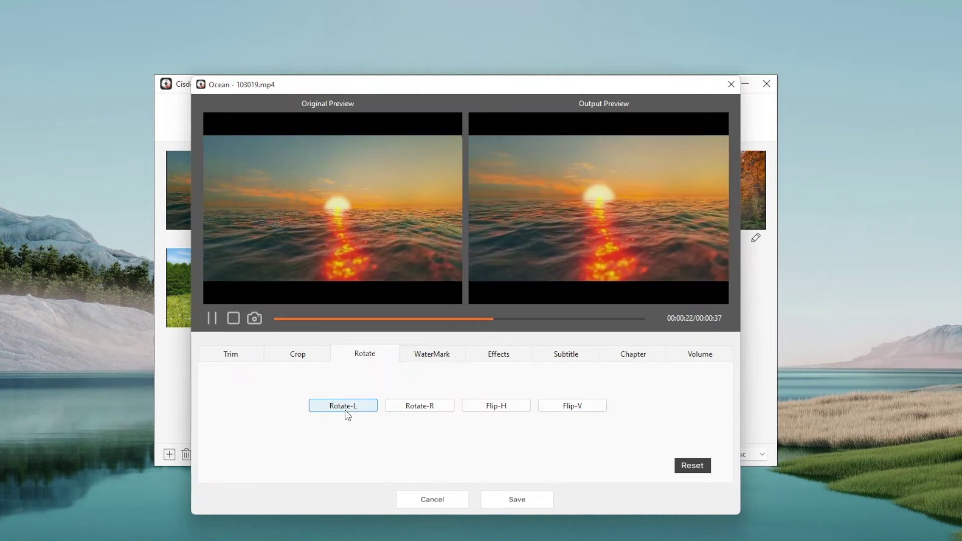
left_click(443, 353)
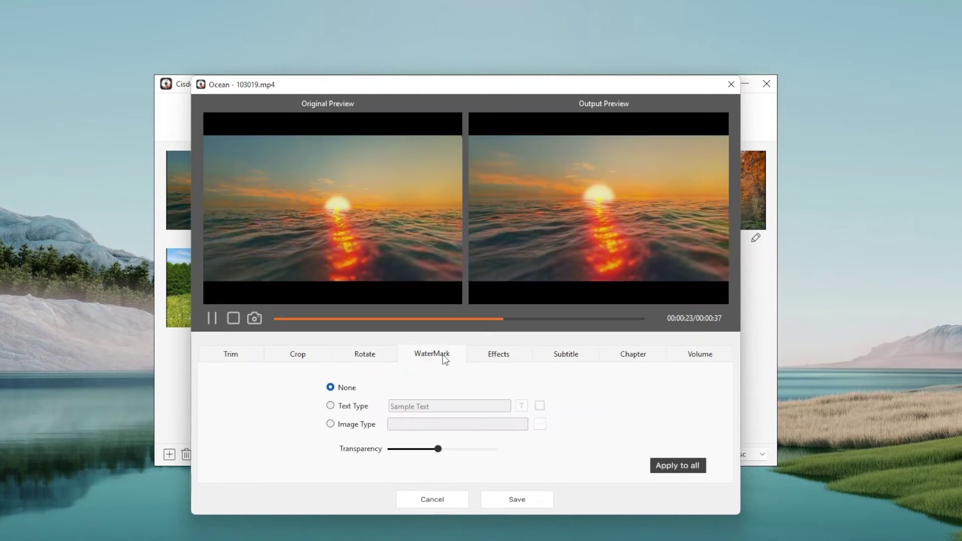
- Enable a text watermark on the Ocean clip reading 'sunrise'
left_click(330, 406)
triple_click(452, 406)
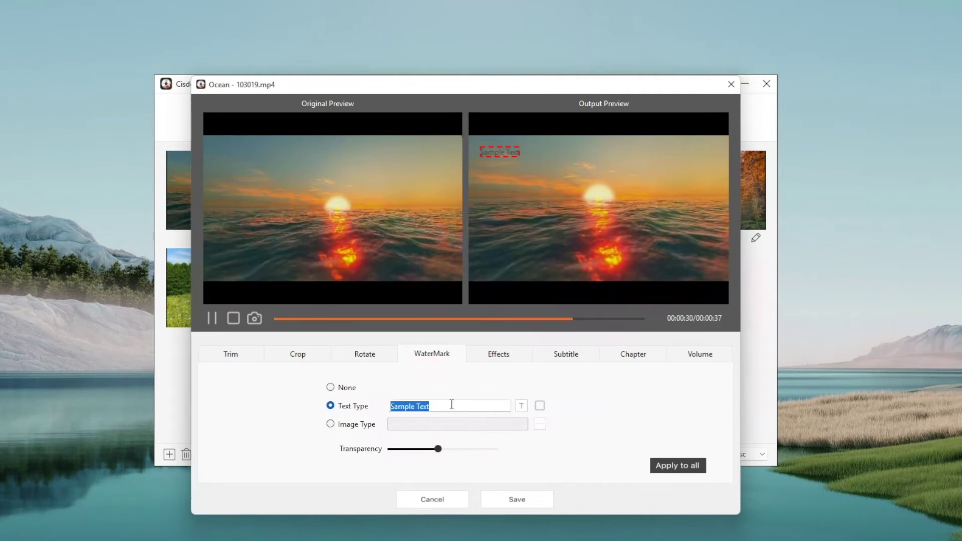
type("sunrise")
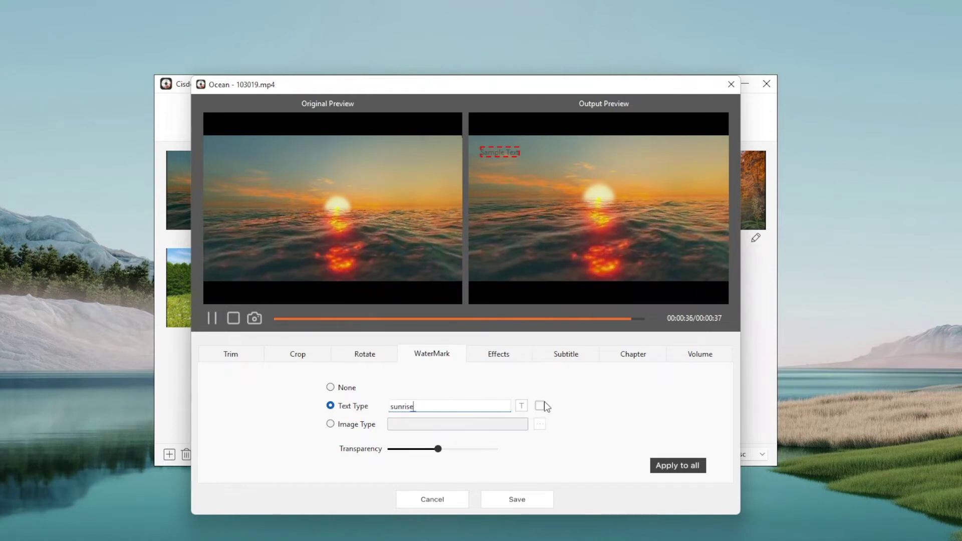
- Set the watermark font to Segoe UI Variable Display, size 20
left_click(523, 406)
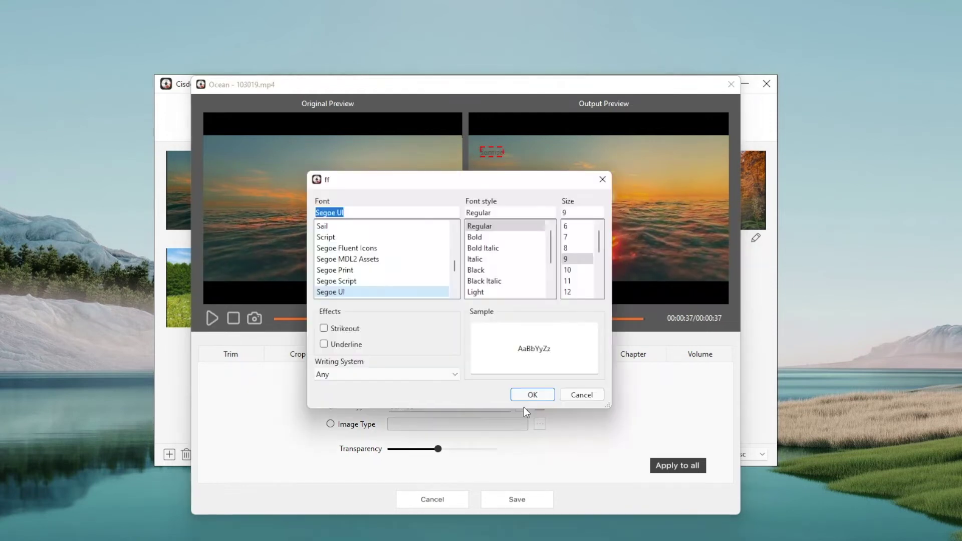
scroll(397, 258, "down", 4)
left_click(398, 259)
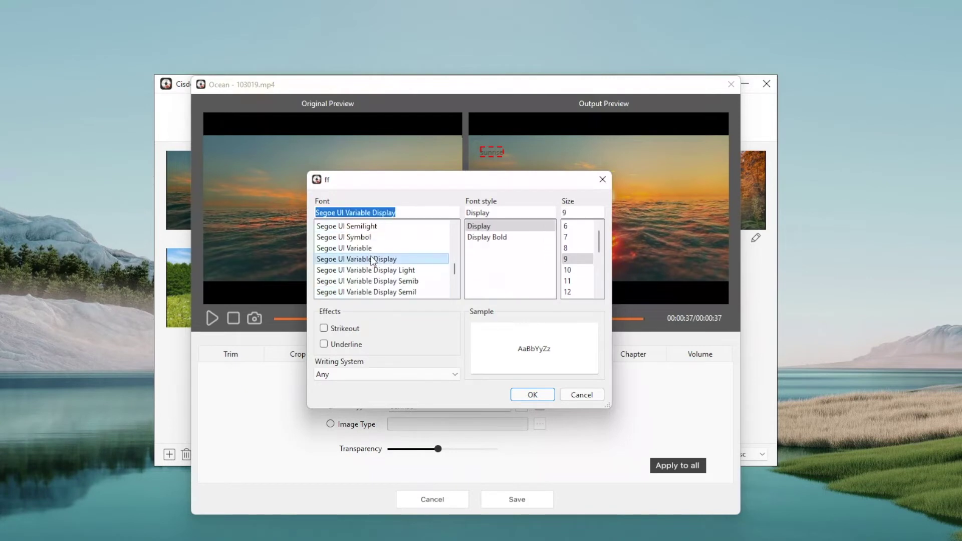
scroll(585, 284, "down", 1)
scroll(585, 284, "down", 1)
left_click(576, 270)
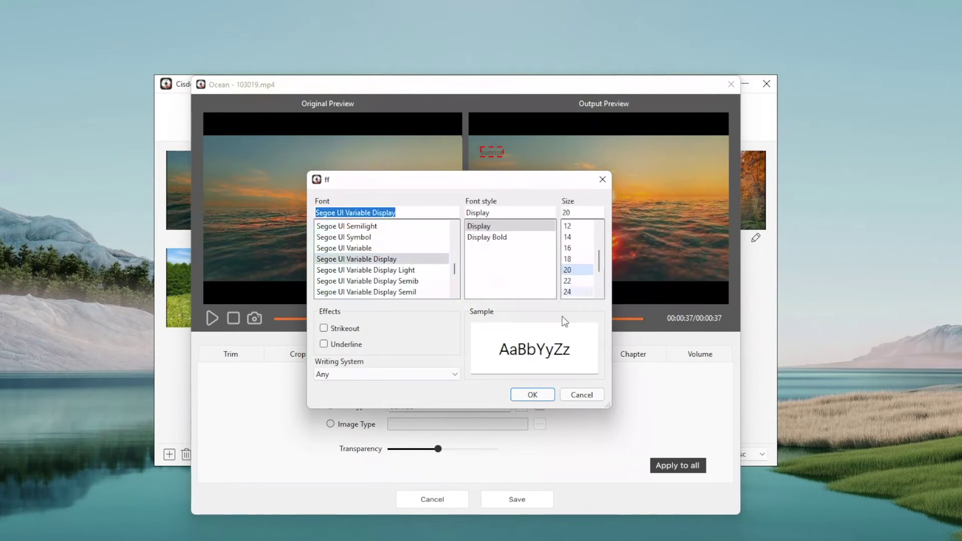
left_click(534, 394)
- Color the watermark dark red and raise its opacity with the Transparency slider
left_click(539, 407)
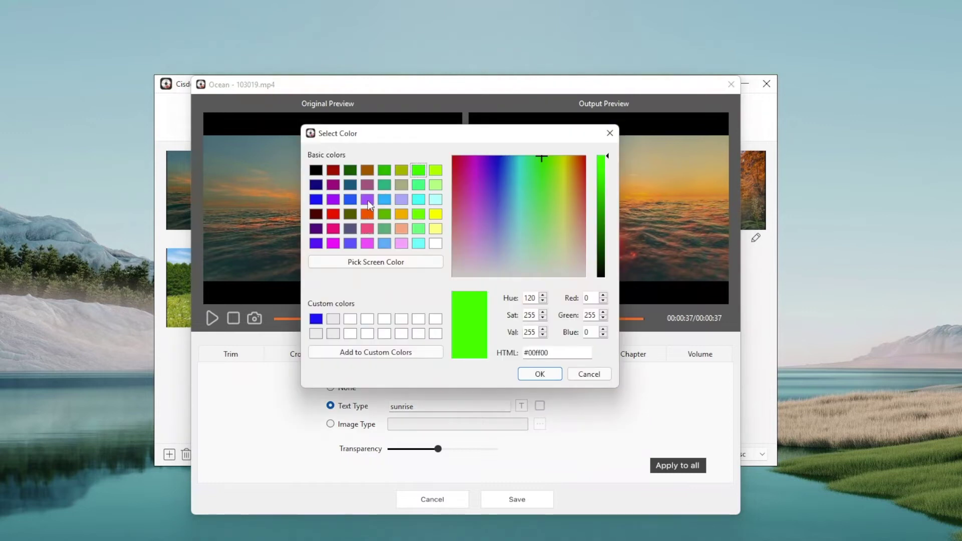
left_click(333, 171)
left_click(540, 374)
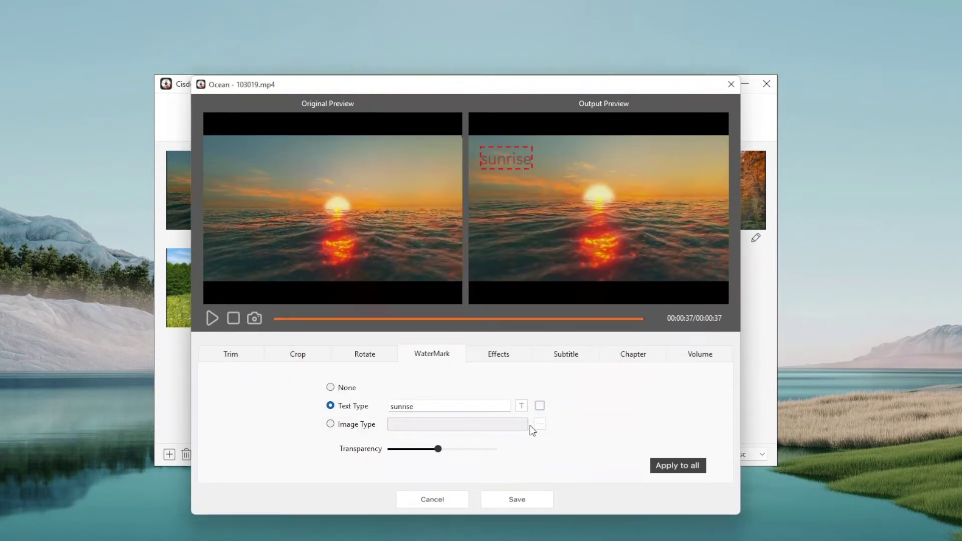
left_click_drag(437, 449, 527, 451)
- On Ocean's Effects sliders, raise Brightness and Saturation, lower Contrast, and nudge Tint down
left_click(484, 353)
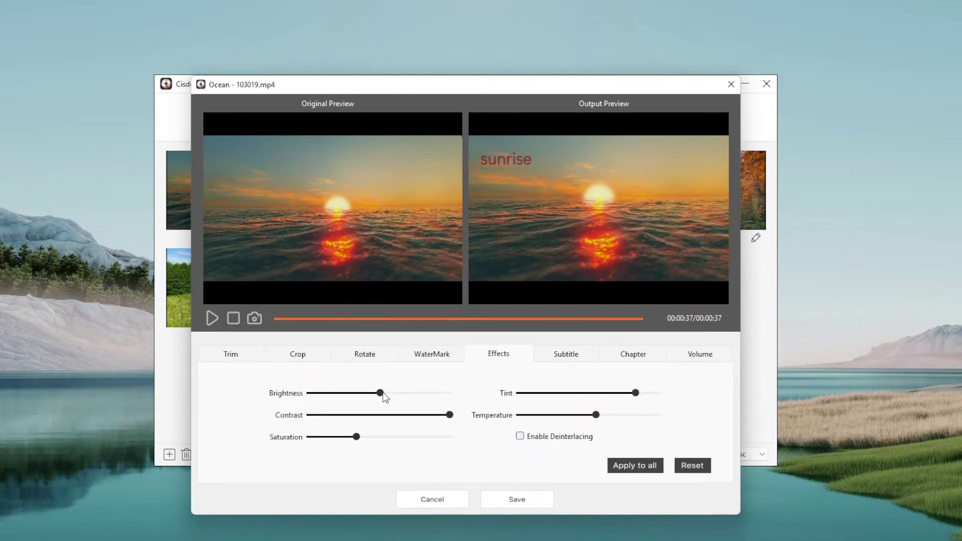
left_click_drag(381, 393, 390, 393)
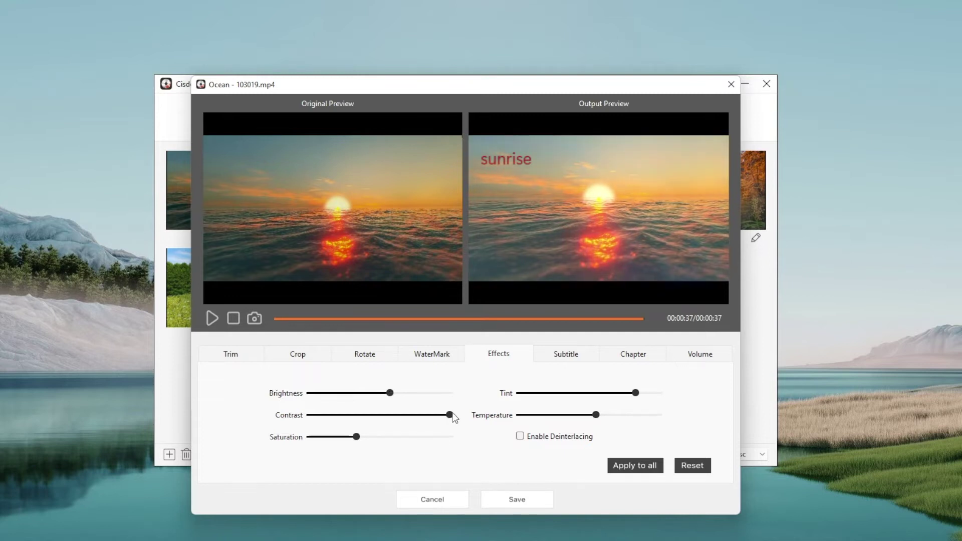
left_click_drag(450, 415, 420, 416)
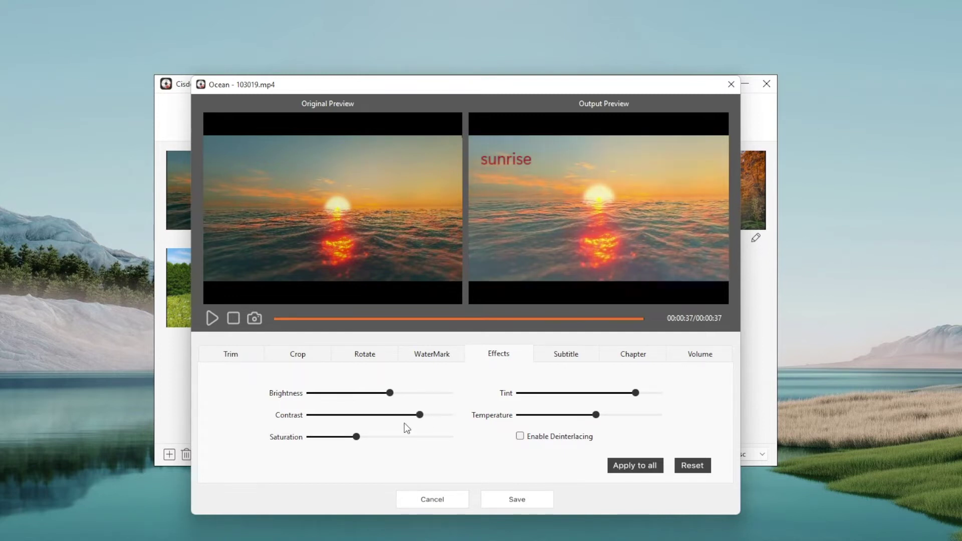
mouse_move(356, 436)
left_mouse_down()
mouse_move(379, 437)
mouse_move(371, 436)
left_mouse_up()
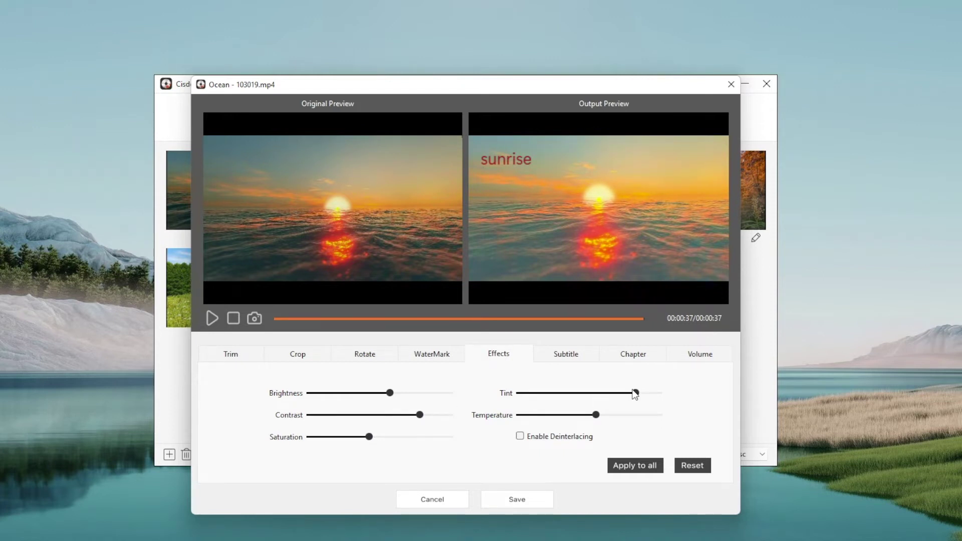
left_click_drag(633, 393, 594, 421)
- Attach the Desktop subtitle file subtitles_en-US_19369.srt to the Ocean clip as external subtitles
left_click(555, 356)
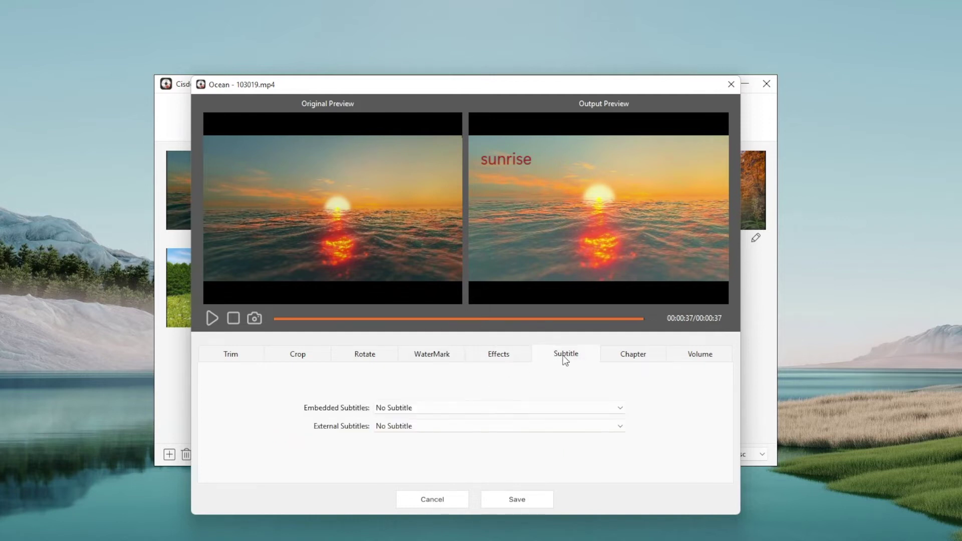
left_click(422, 427)
left_click(417, 453)
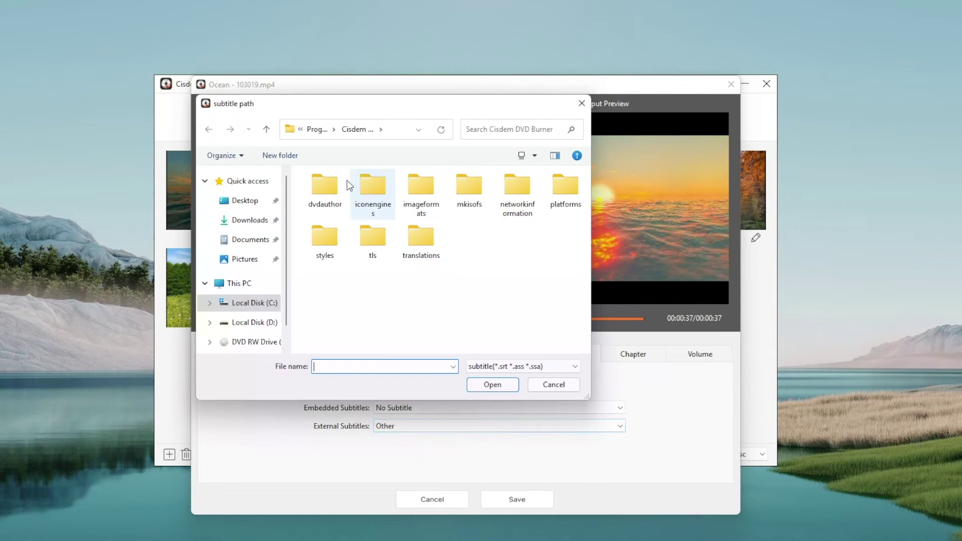
left_click(240, 200)
double_click(526, 192)
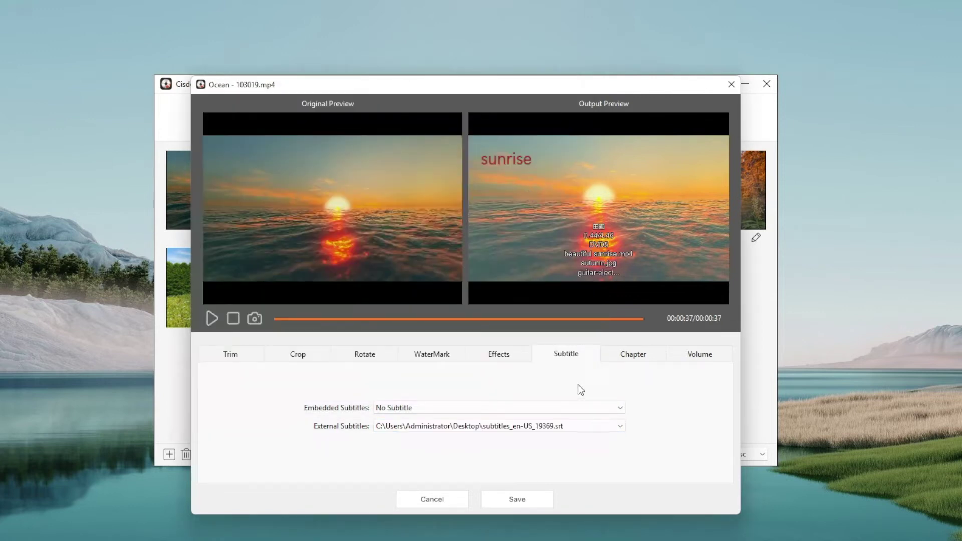
- Add two chapters to the Ocean clip at 00:00:15 and 00:00:37
left_click(643, 359)
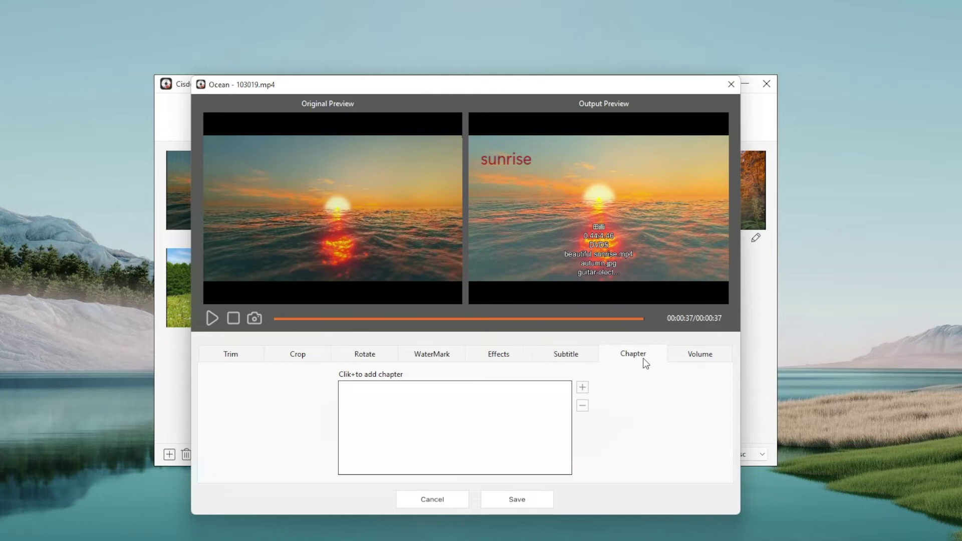
left_click(582, 388)
double_click(554, 391)
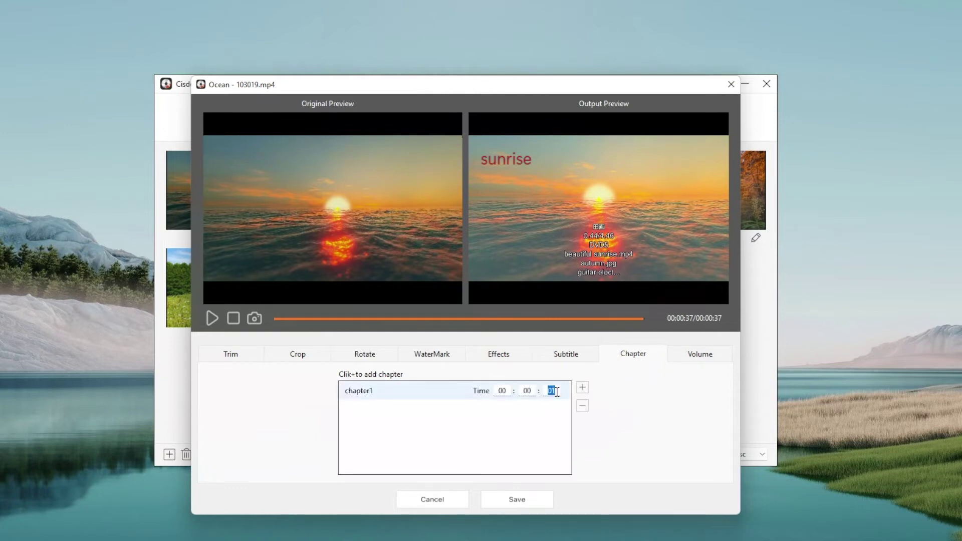
type("1")
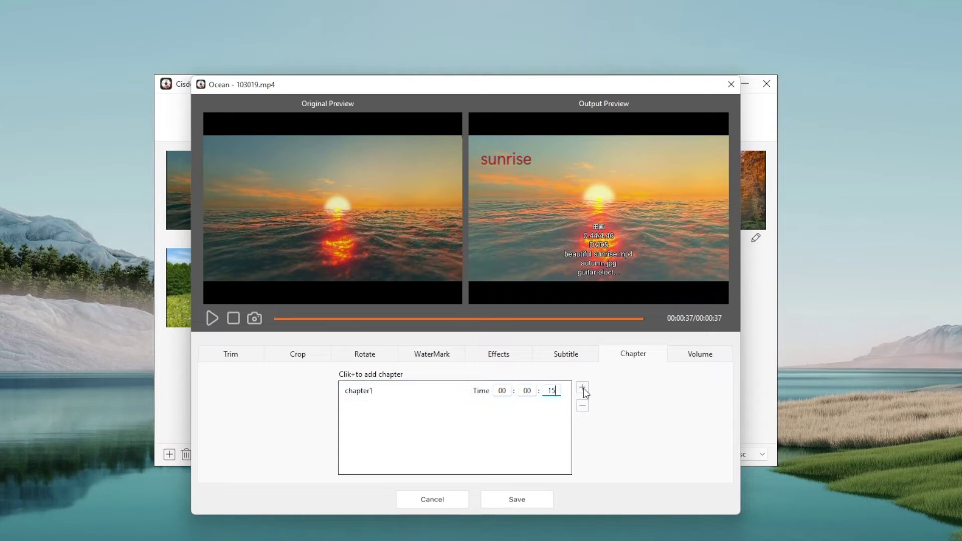
left_click(582, 388)
double_click(553, 408)
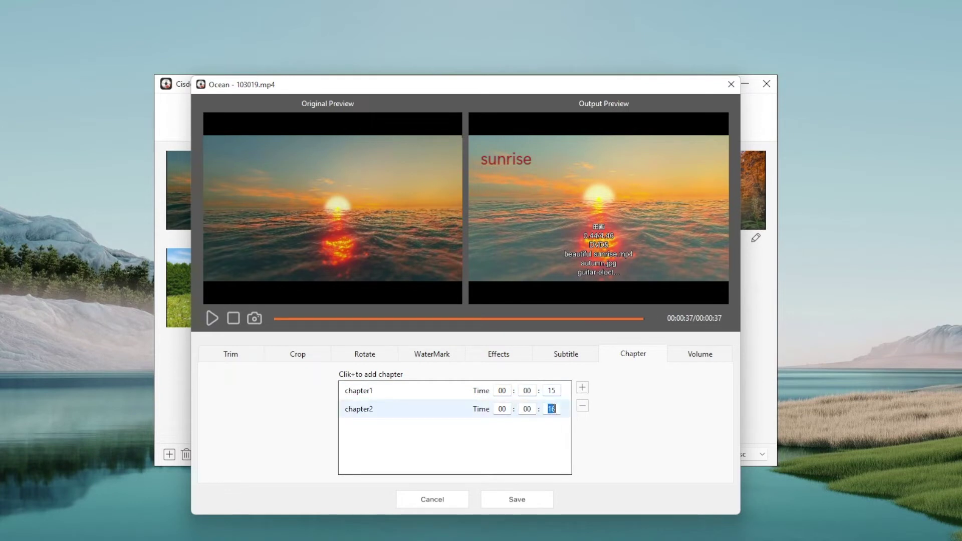
type("37")
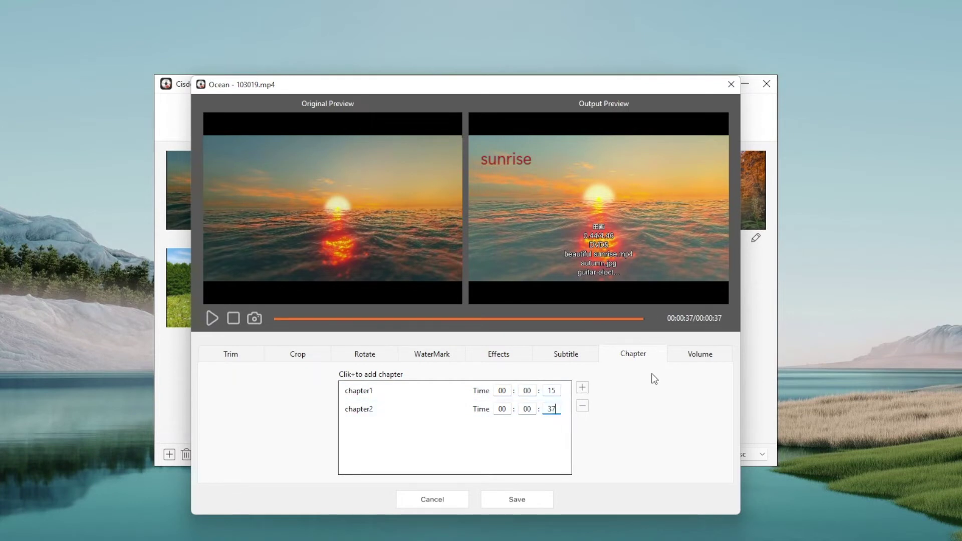
left_click(695, 358)
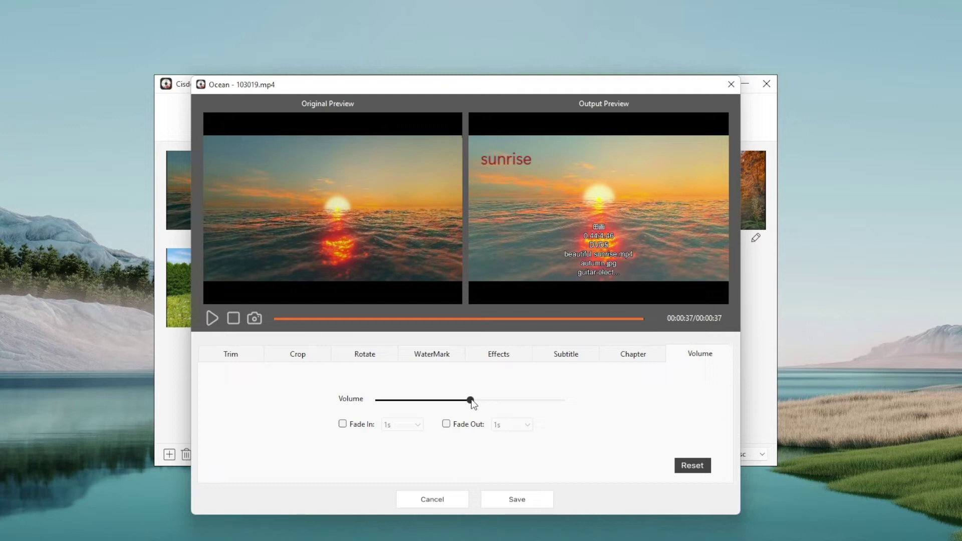
- Raise Ocean's volume, add 3s audio fade-in and fade-out, and save the clip edits
left_click_drag(472, 403, 533, 407)
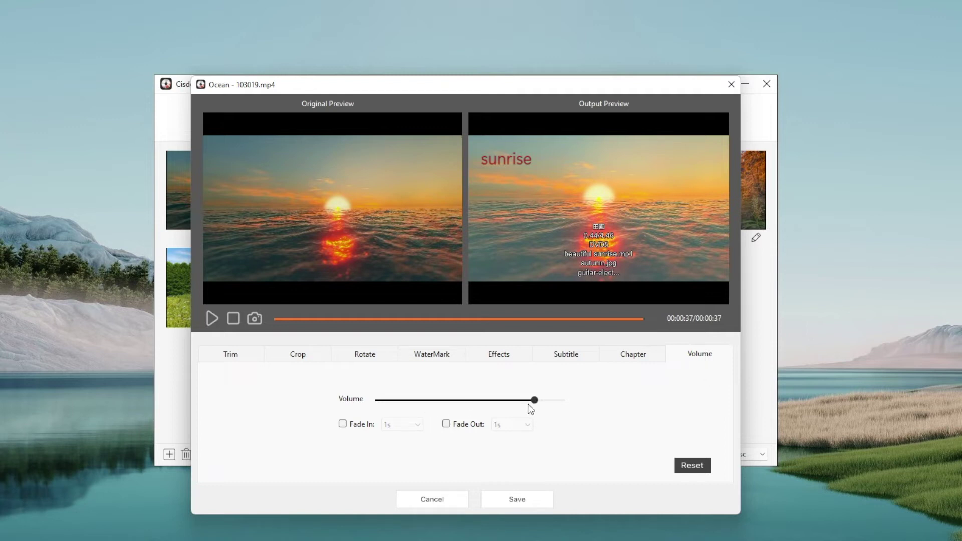
left_click(345, 425)
left_click(419, 425)
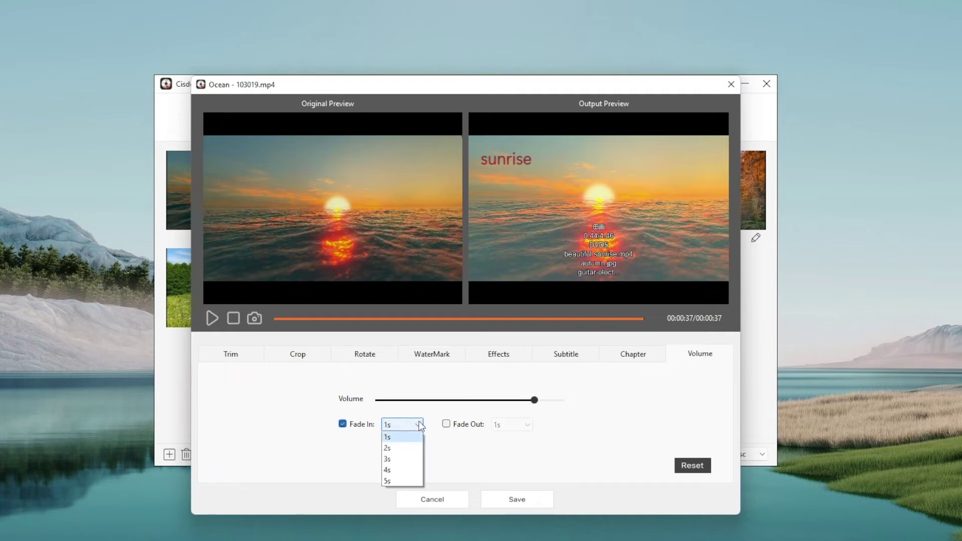
left_click(386, 459)
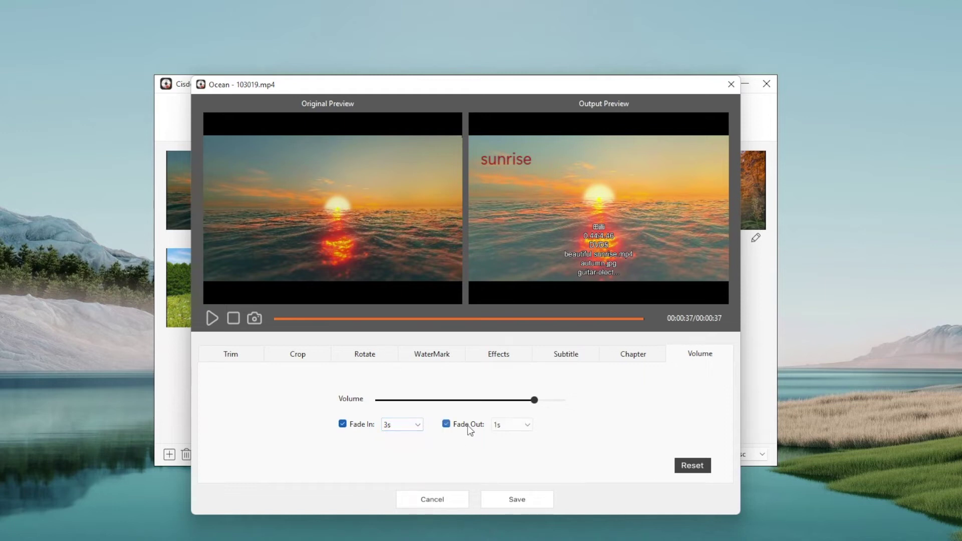
left_click(516, 423)
left_click(501, 460)
left_click(516, 499)
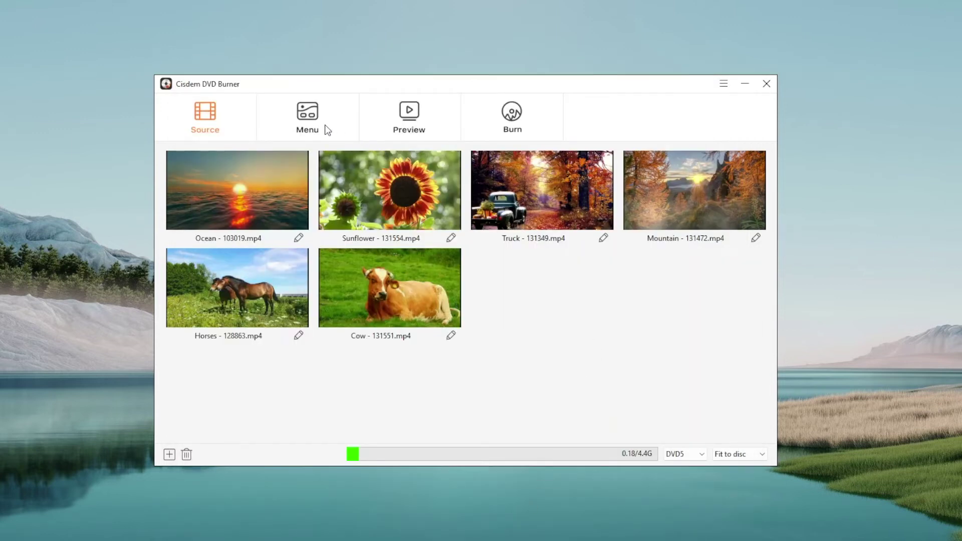
- Preview the Classic 3, Christmas 2, Sports 2 and Summer menu templates, then apply Autumn
left_click(305, 122)
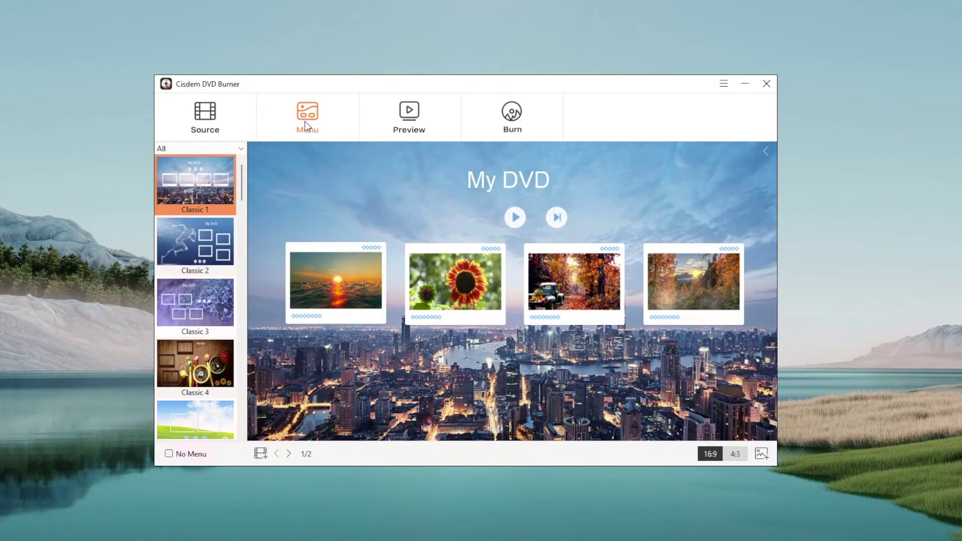
left_click(211, 316)
scroll(196, 339, "down", 5)
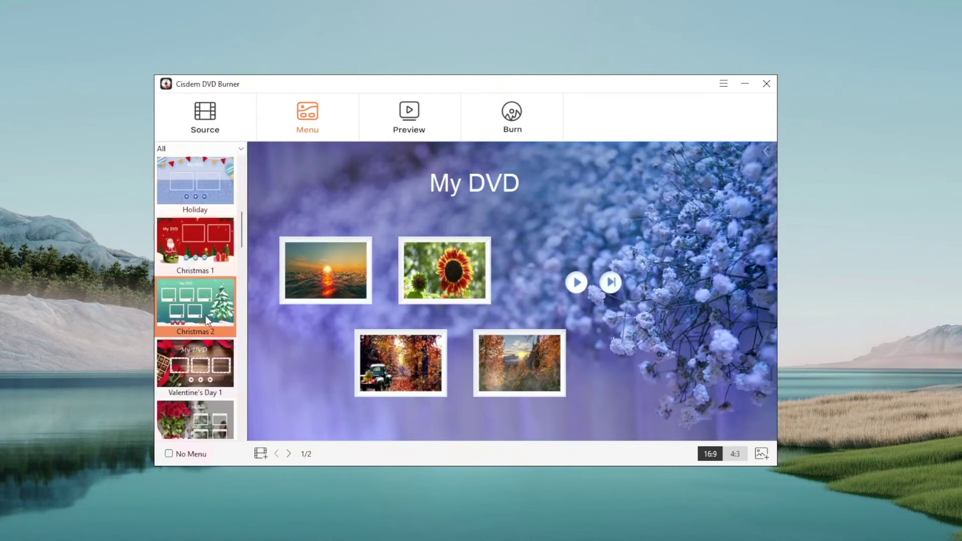
left_click(207, 321)
scroll(206, 322, "down", 5)
left_click(209, 311)
scroll(207, 330, "down", 5)
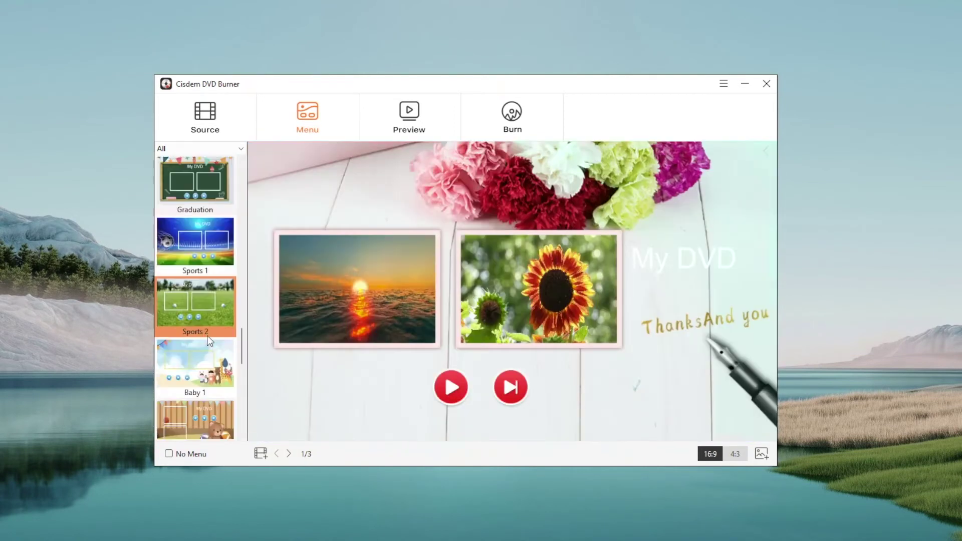
left_click(203, 300)
scroll(200, 306, "down", 5)
left_click(202, 294)
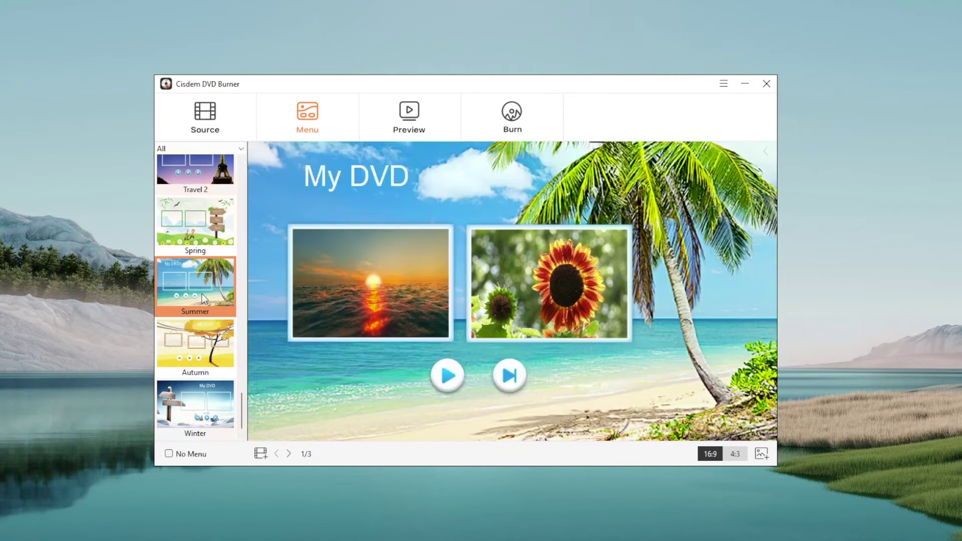
left_click(197, 321)
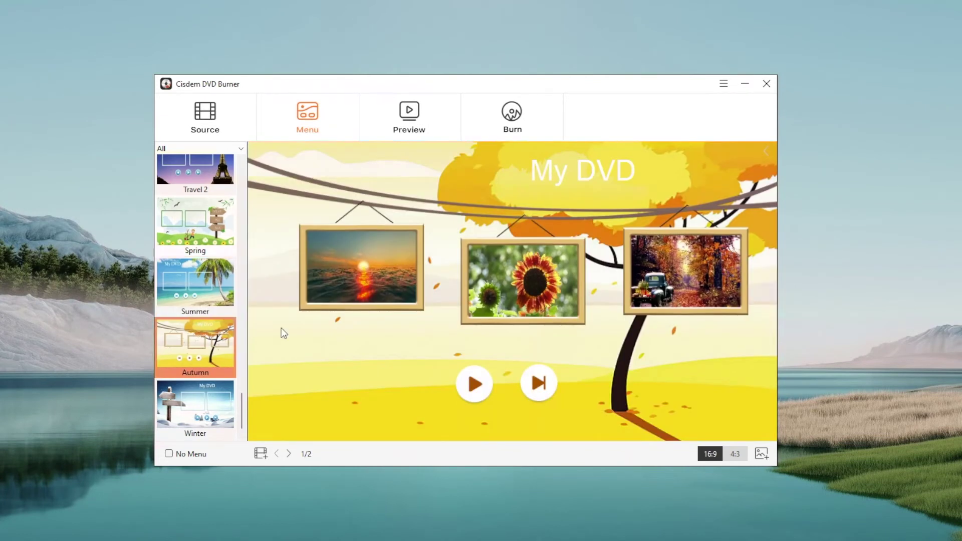
- Preview the Easter, beach, palm-beach, autumn and winter-snow menu backgrounds
left_click(766, 152)
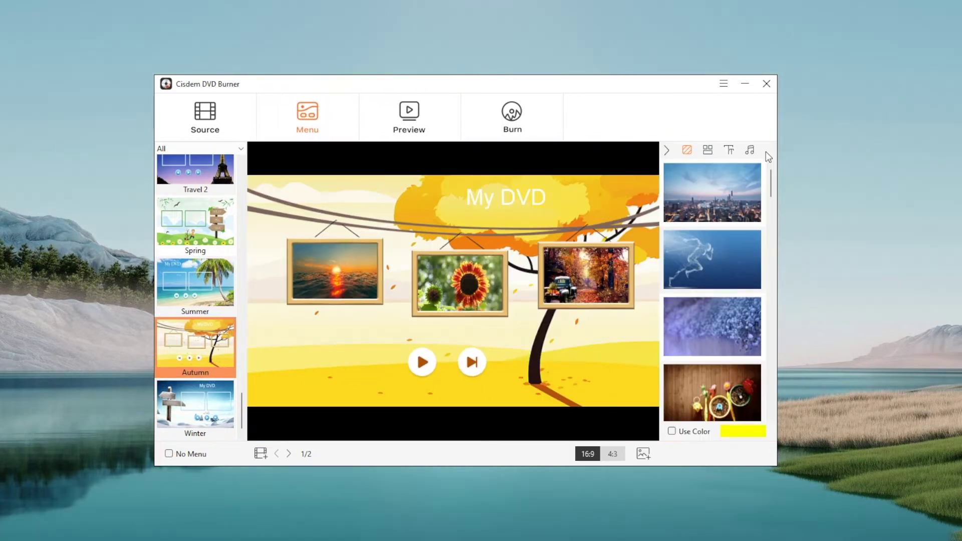
scroll(717, 240, "down", 5)
scroll(719, 240, "up", 1)
left_click(723, 253)
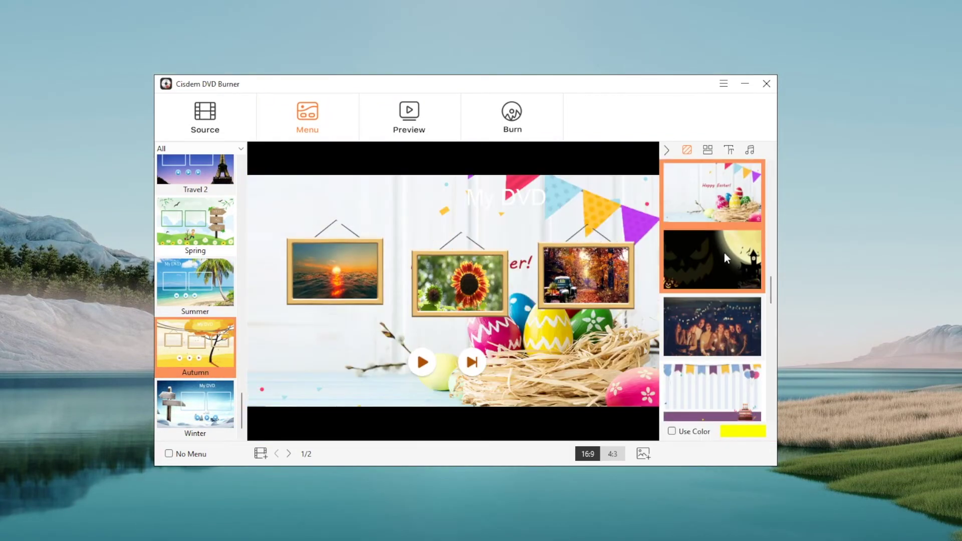
scroll(724, 252, "down", 3)
left_click(723, 252)
scroll(723, 250, "down", 3)
left_click(716, 262)
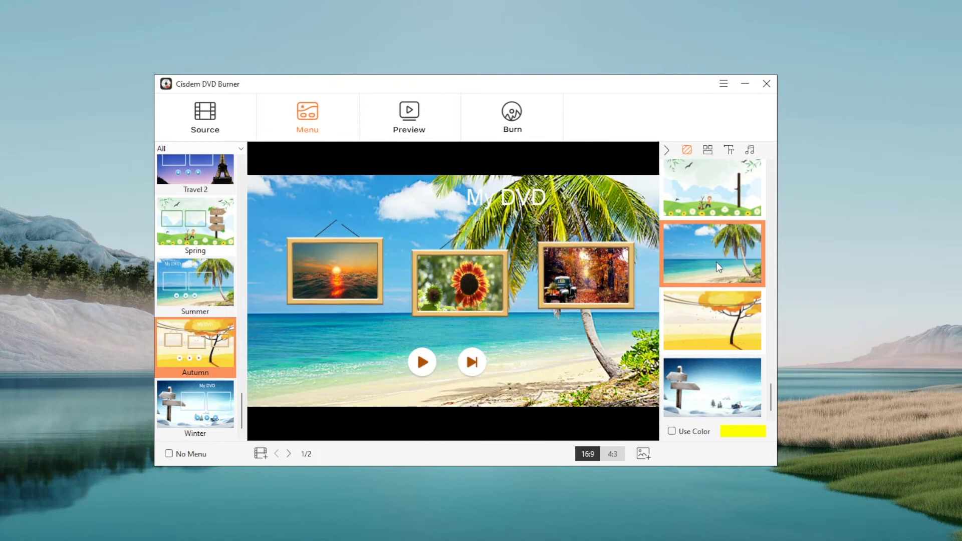
left_click(715, 323)
left_click(720, 392)
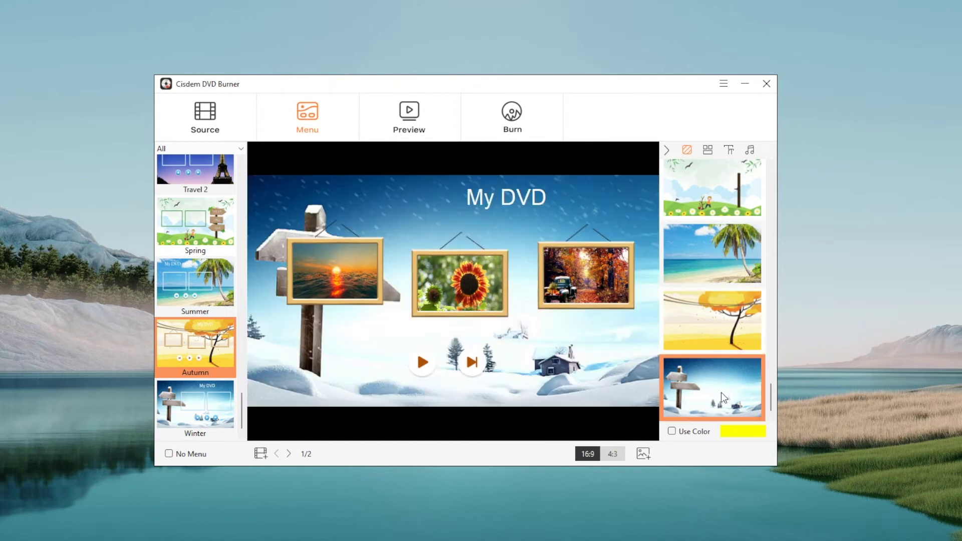
- Import the wallpaper image, toggle Use Color on and off, and apply the sky-and-meadow background
left_click(643, 453)
left_click(484, 176)
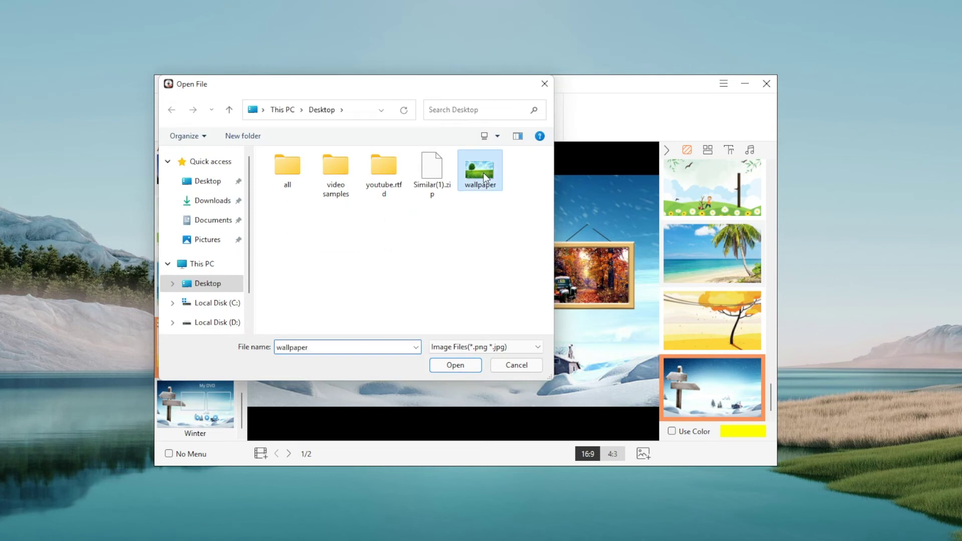
double_click(484, 177)
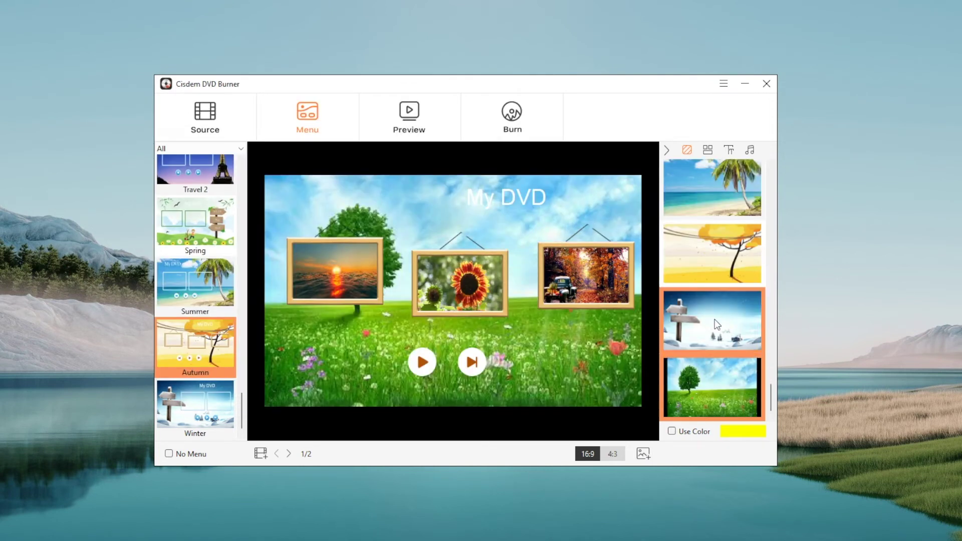
left_click(672, 431)
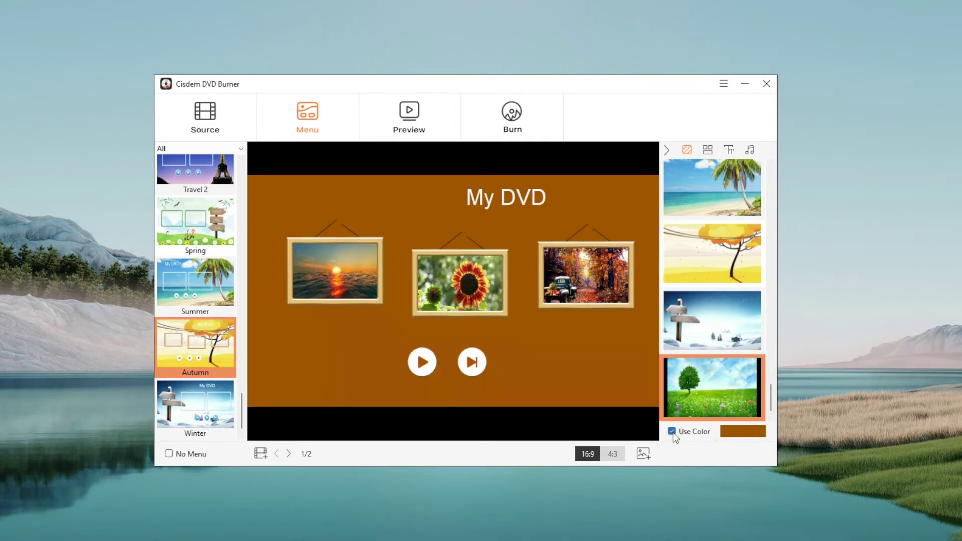
left_click(672, 431)
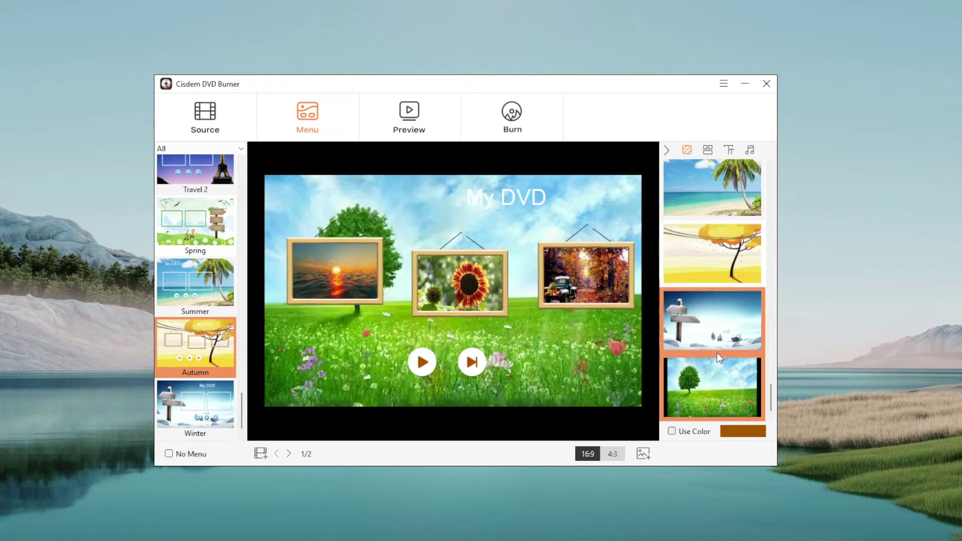
scroll(717, 353, "up", 3)
scroll(716, 352, "up", 5)
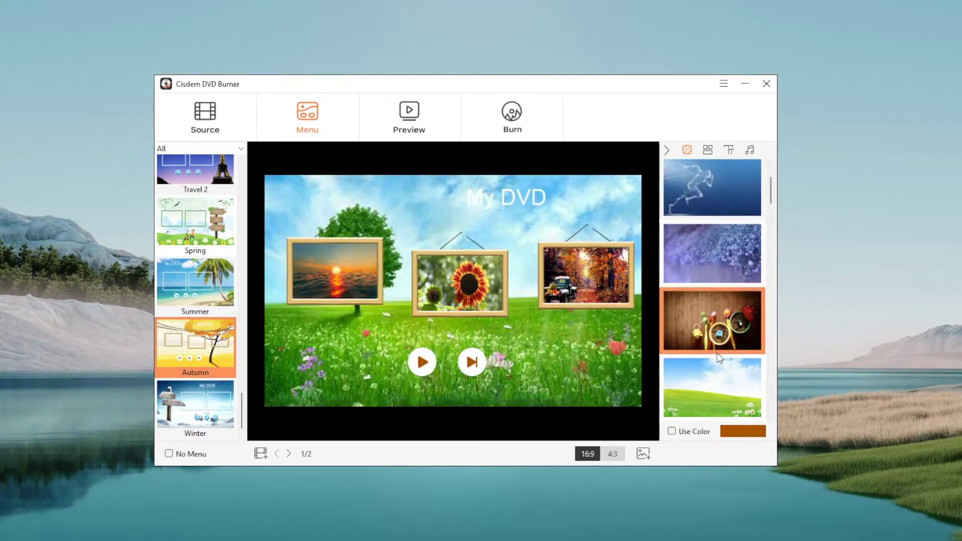
left_click(713, 379)
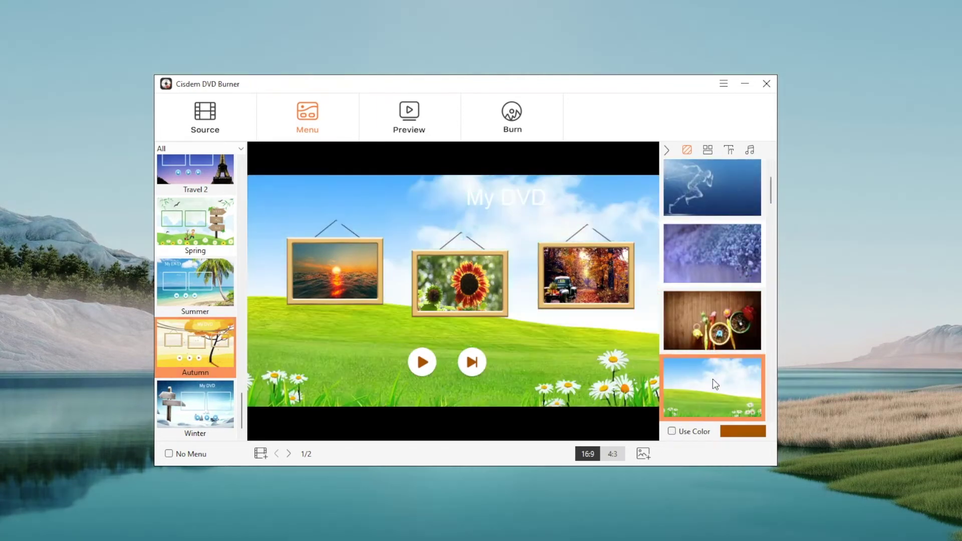
- Give the sunset, sunflower and autumn truck title buttons the white True Love frame
left_click(706, 149)
left_click(334, 274)
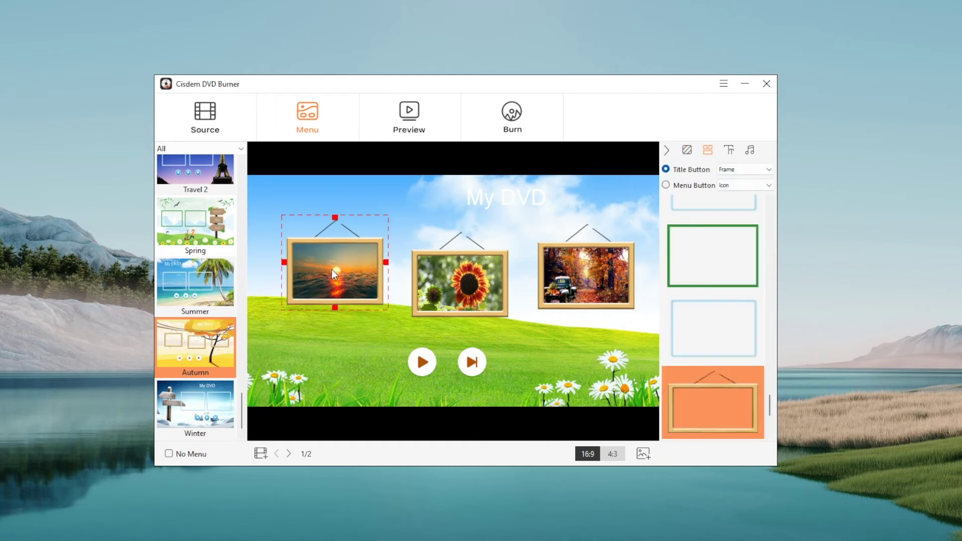
scroll(735, 323, "down", 1)
left_click(724, 328)
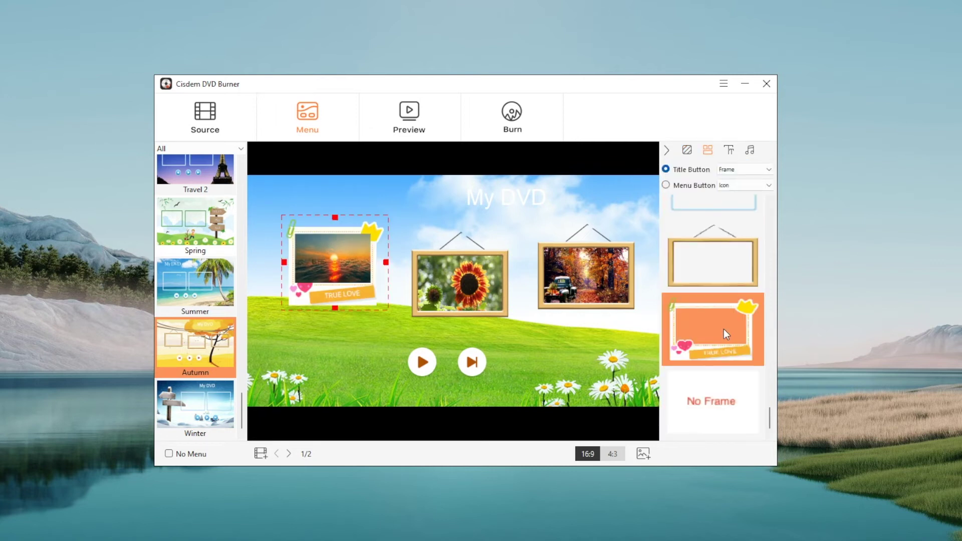
left_click(470, 280)
left_click(710, 333)
left_click(610, 277)
left_click(724, 340)
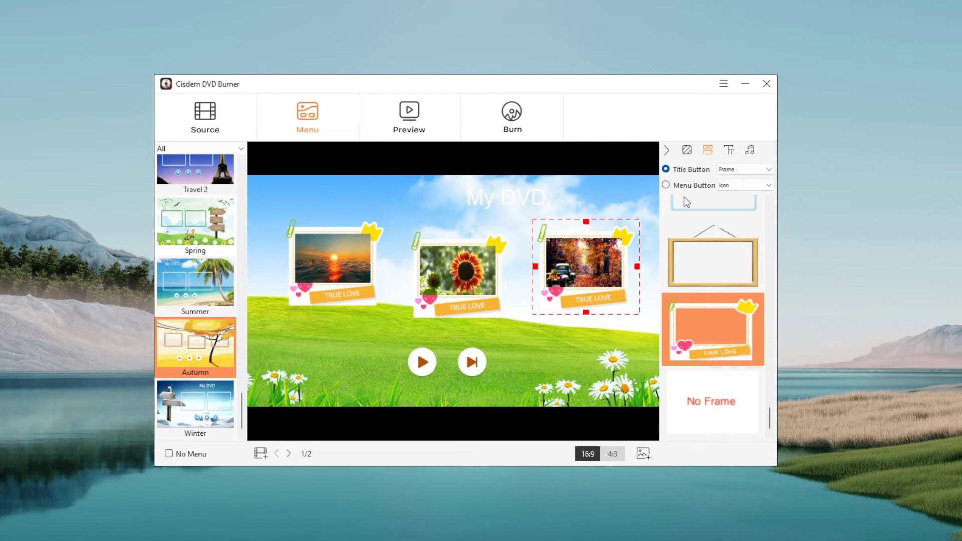
- Try the pink style, then set the menu's play and next buttons to red round
left_click(666, 185)
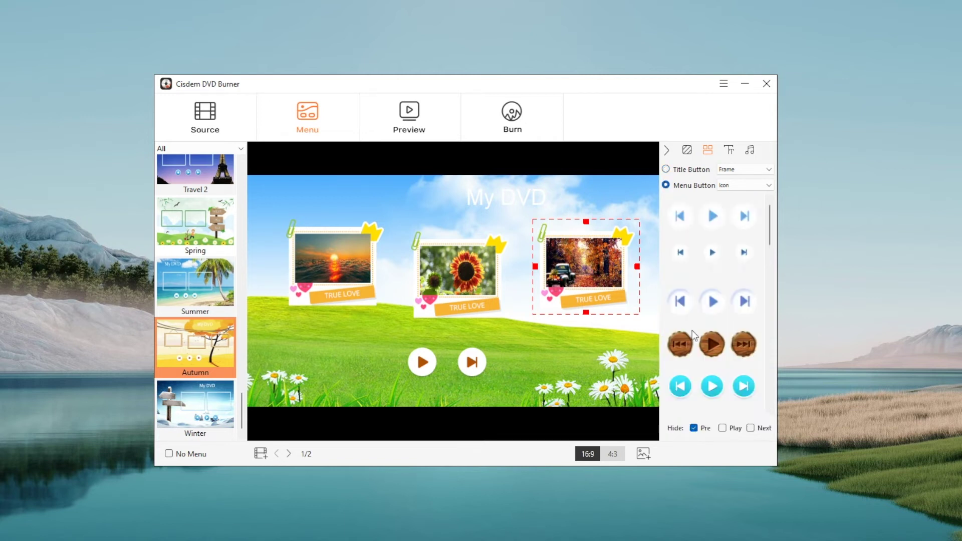
scroll(728, 358, "down", 5)
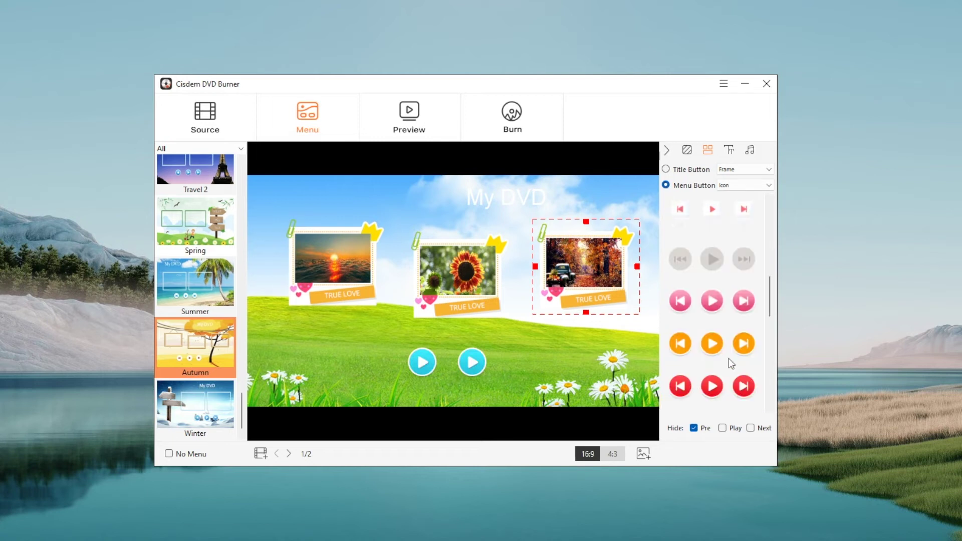
left_click(720, 299)
left_click(717, 387)
scroll(723, 350, "down", 5)
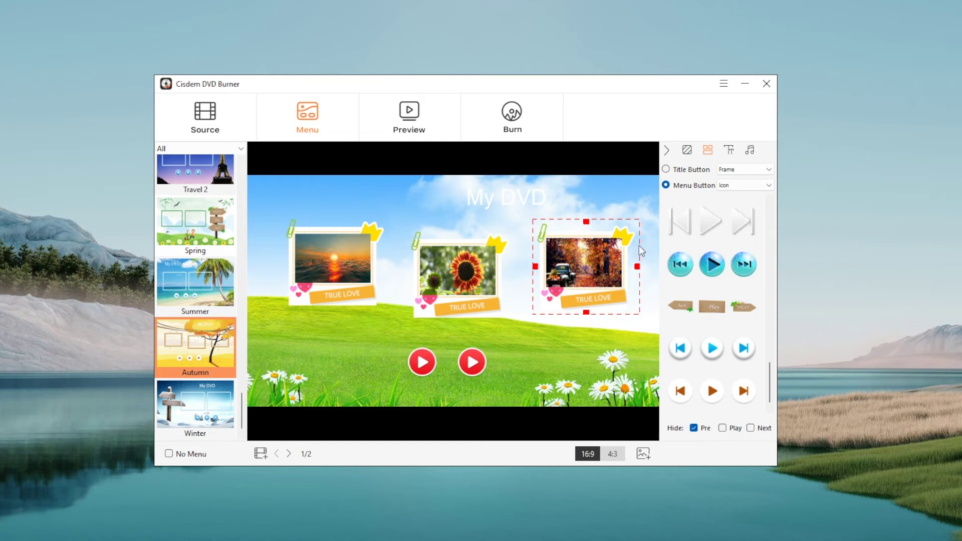
- Set the My DVD title to Bahnschrift SemiBold in black
left_click(730, 155)
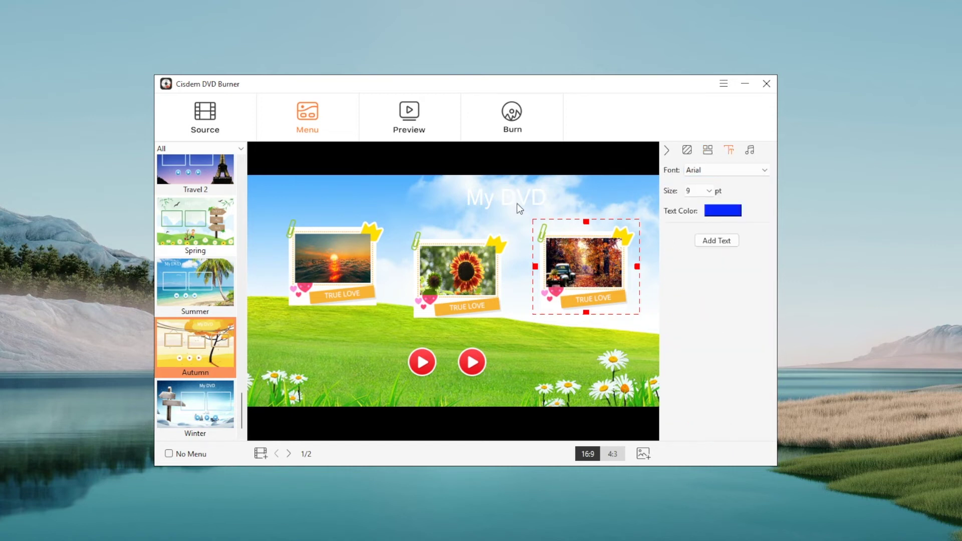
left_click(490, 199)
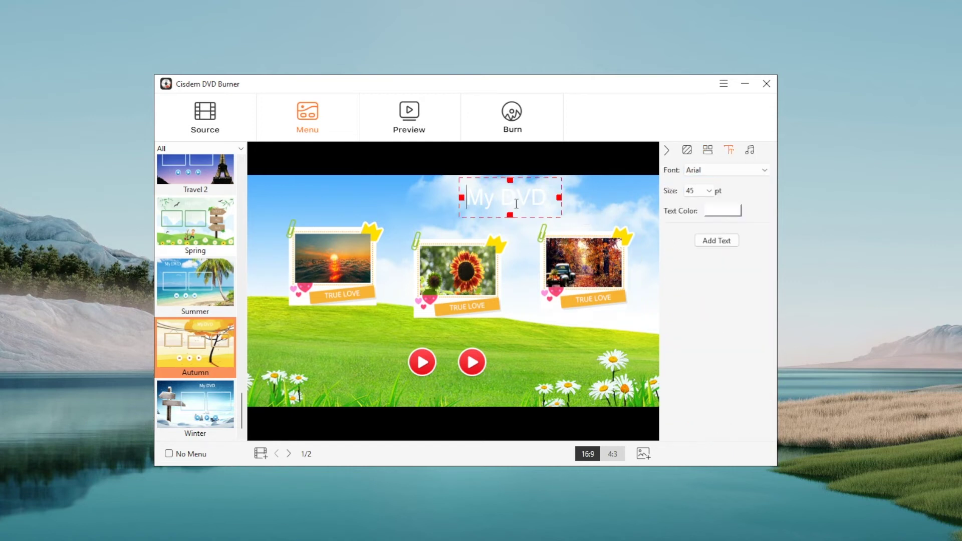
left_click(721, 174)
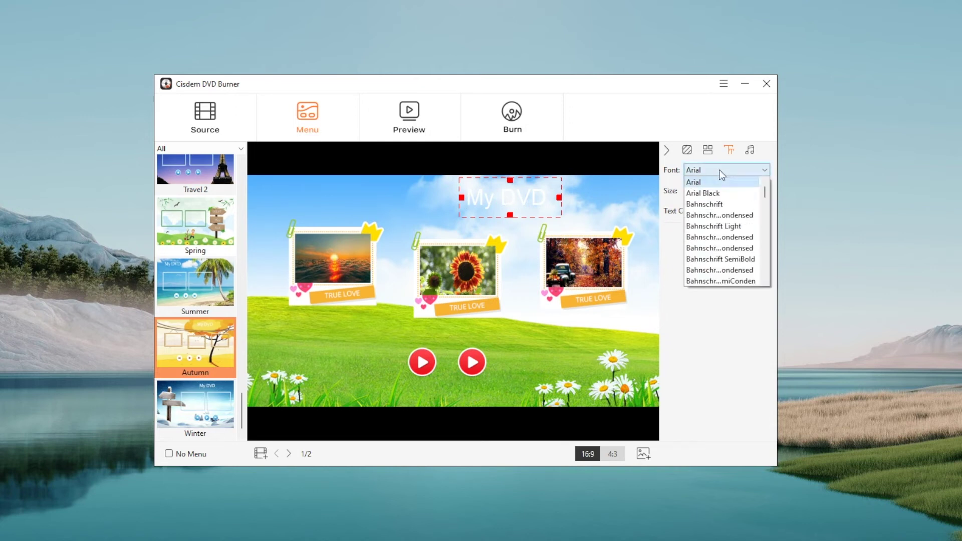
left_click(706, 241)
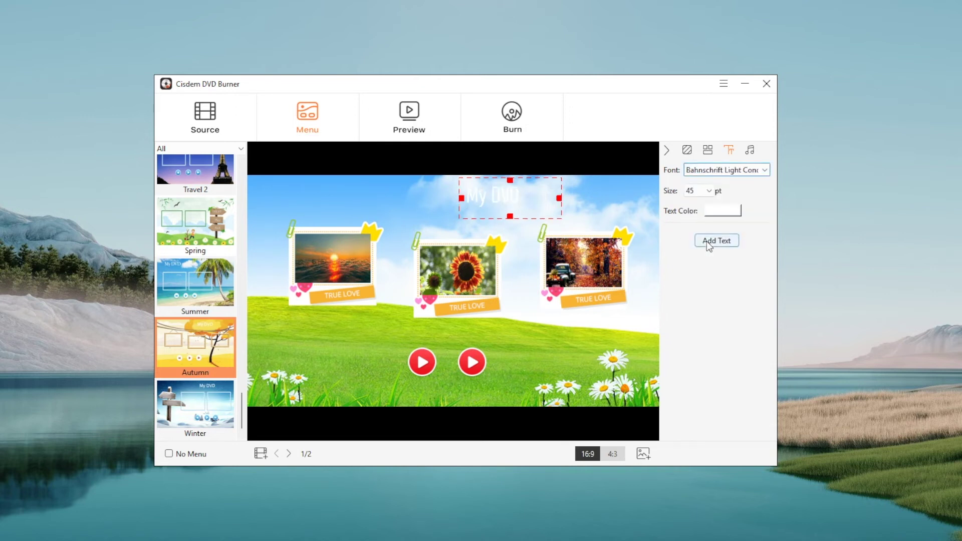
left_click(723, 169)
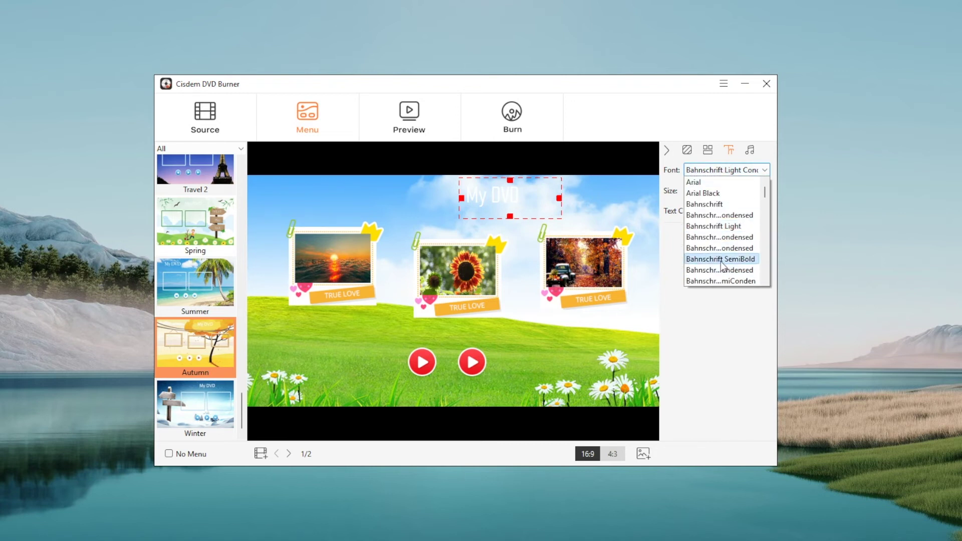
left_click(720, 260)
left_click(719, 212)
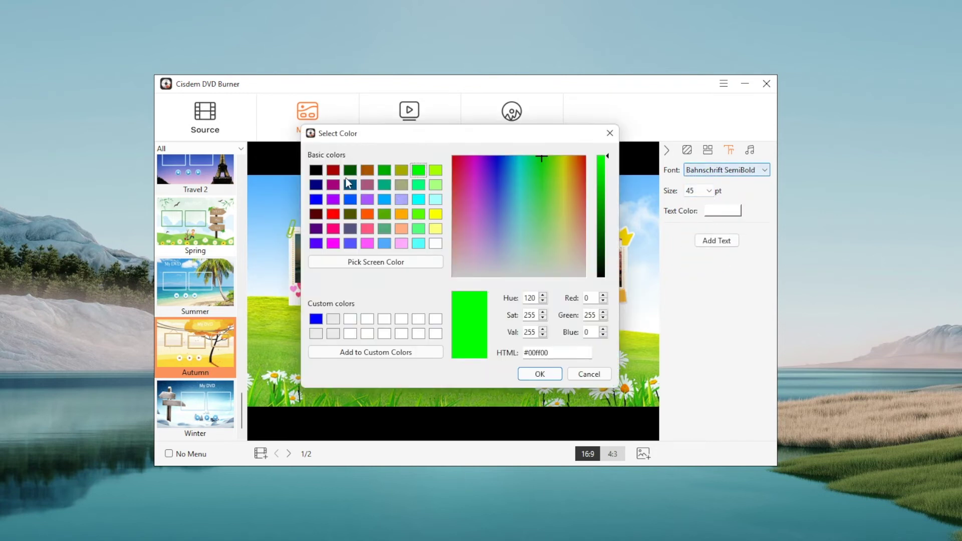
left_click(316, 170)
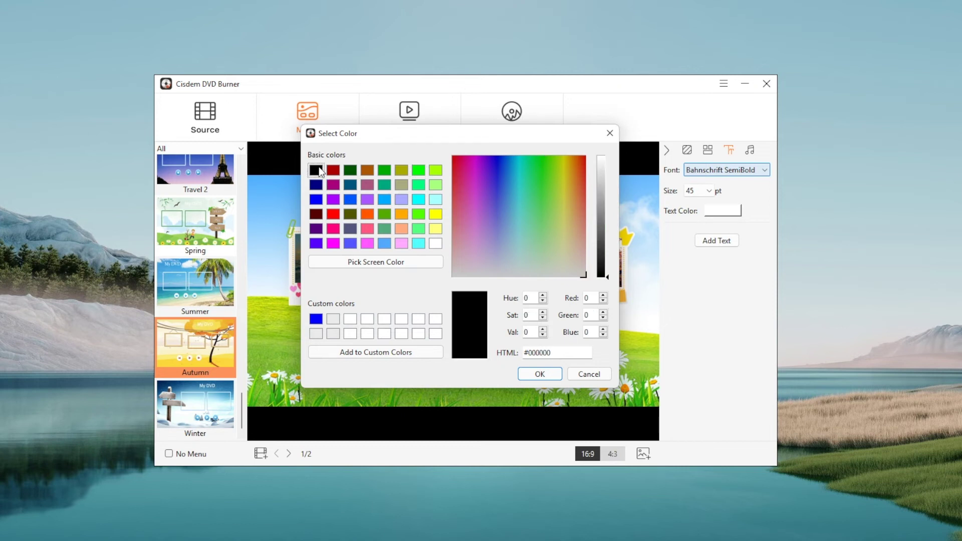
left_click(574, 376)
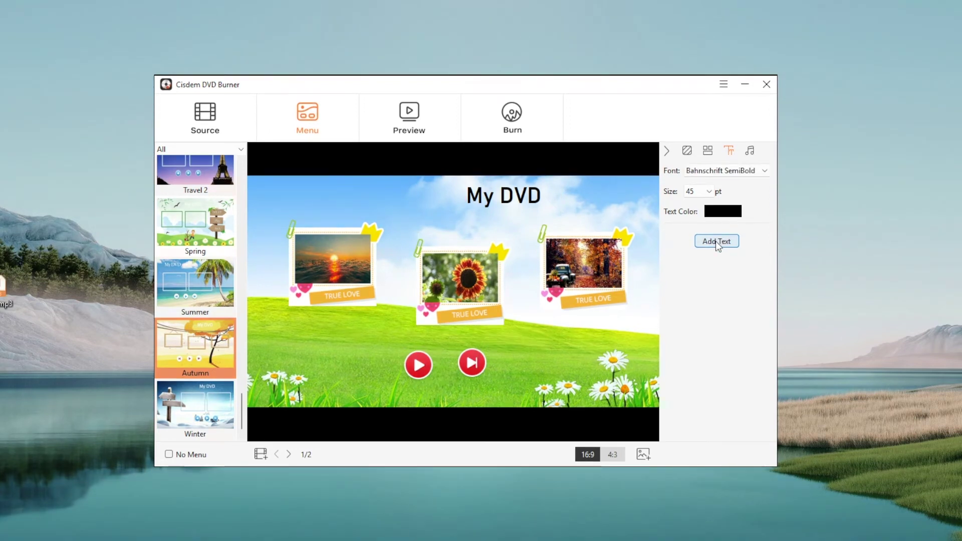
- Add a test text label, move it below the photos, then delete it
left_click(716, 242)
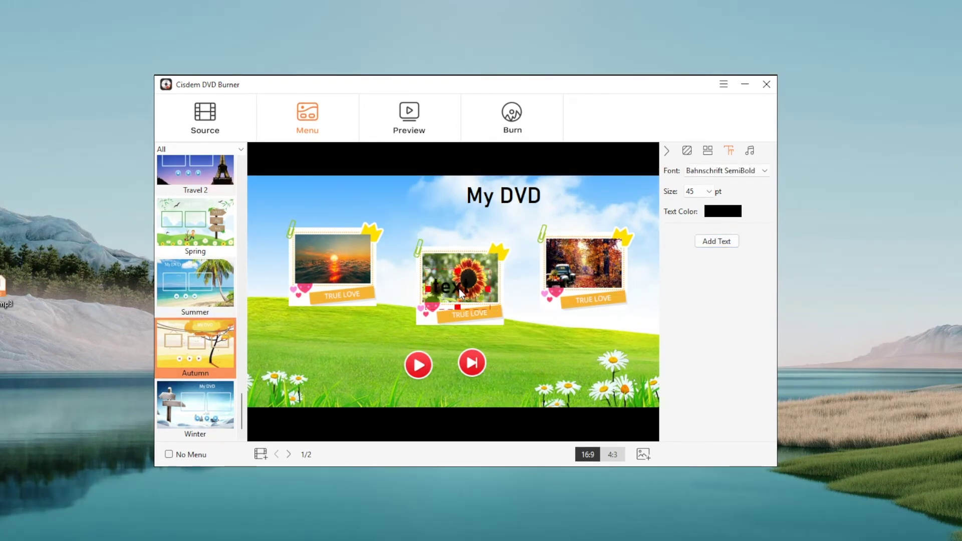
left_click_drag(462, 293, 542, 353)
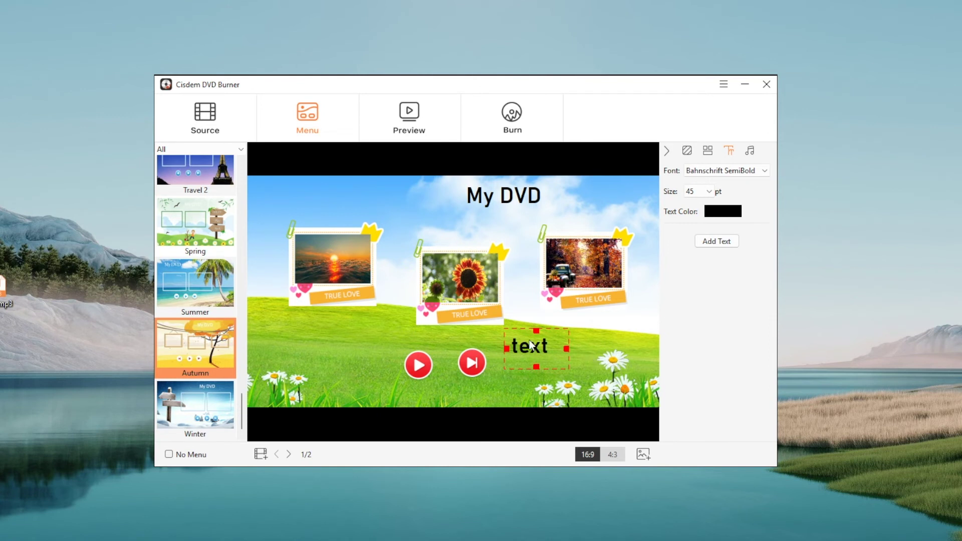
key("Delete")
- Leave the menu's background music set to None and start previewing the DVD
left_click(751, 150)
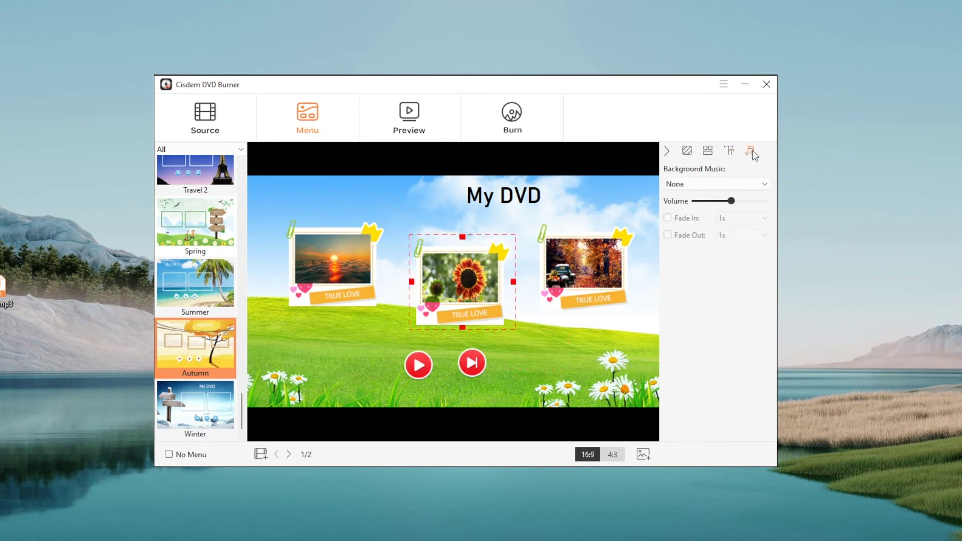
left_click(729, 190)
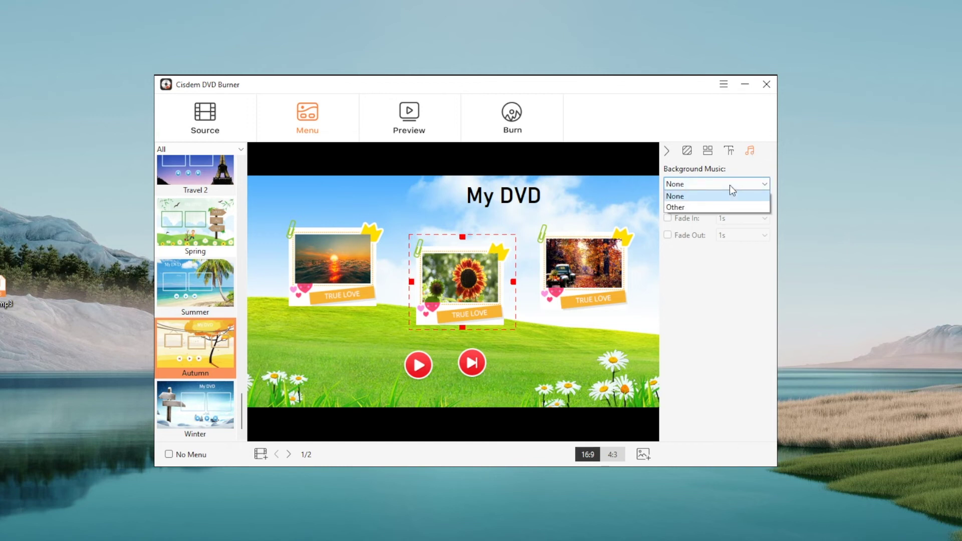
left_click(730, 185)
left_click(729, 185)
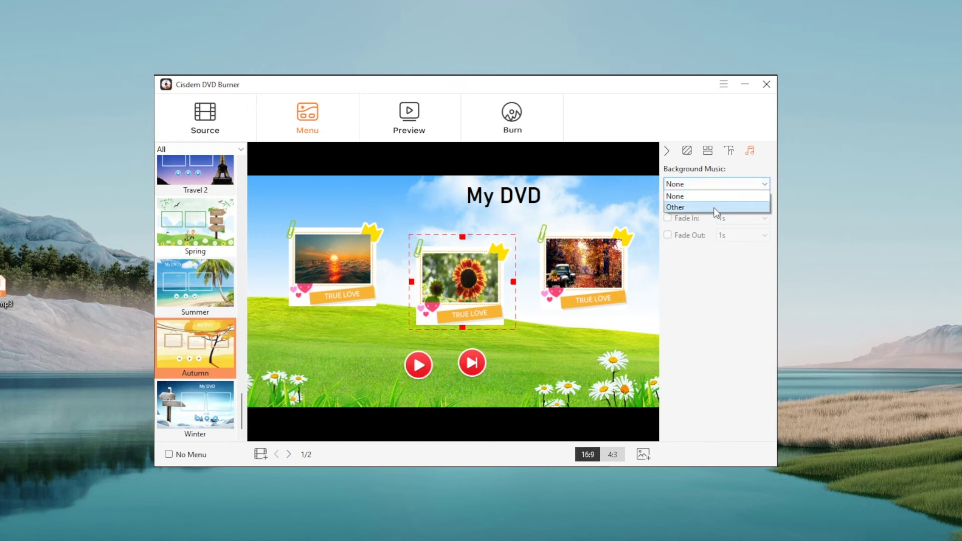
left_click(697, 269)
left_click(434, 129)
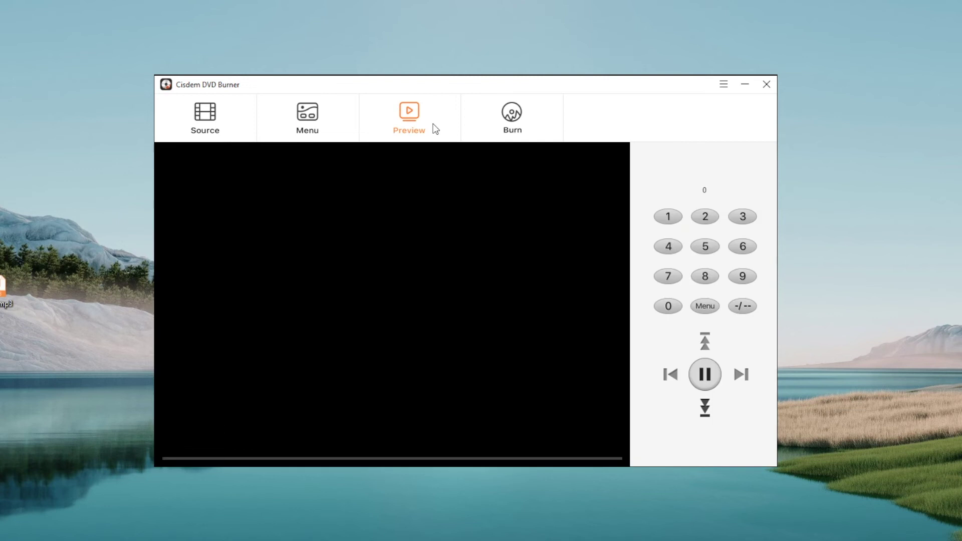
- Preview titles 1, 2 and 3 (sunrise, sunflower, autumn road), return to the menu, then go to Burn
left_click(668, 217)
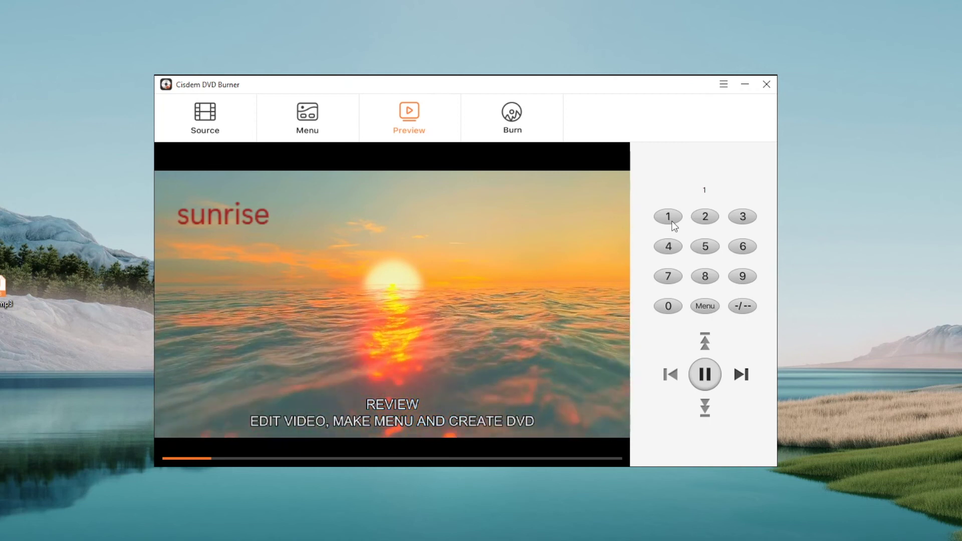
left_click(709, 218)
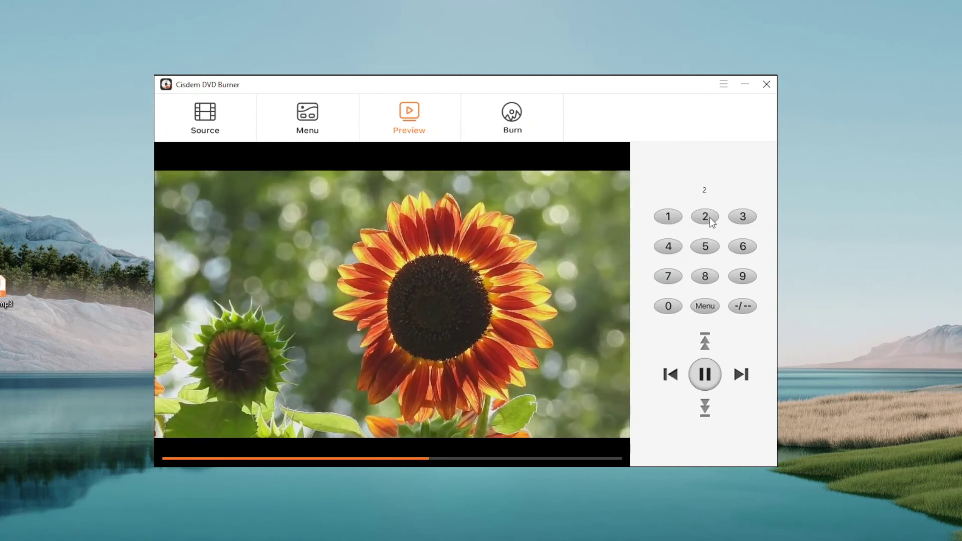
left_click(744, 219)
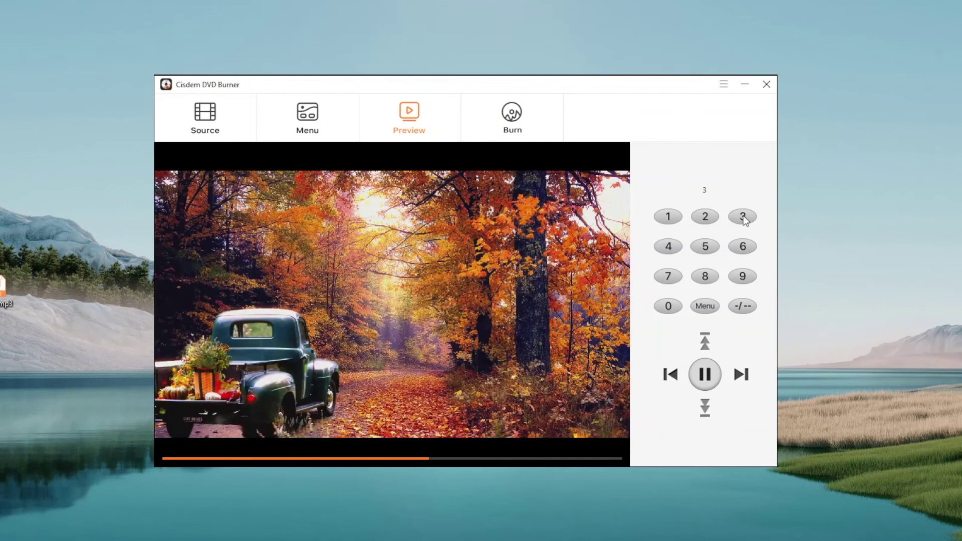
left_click(708, 308)
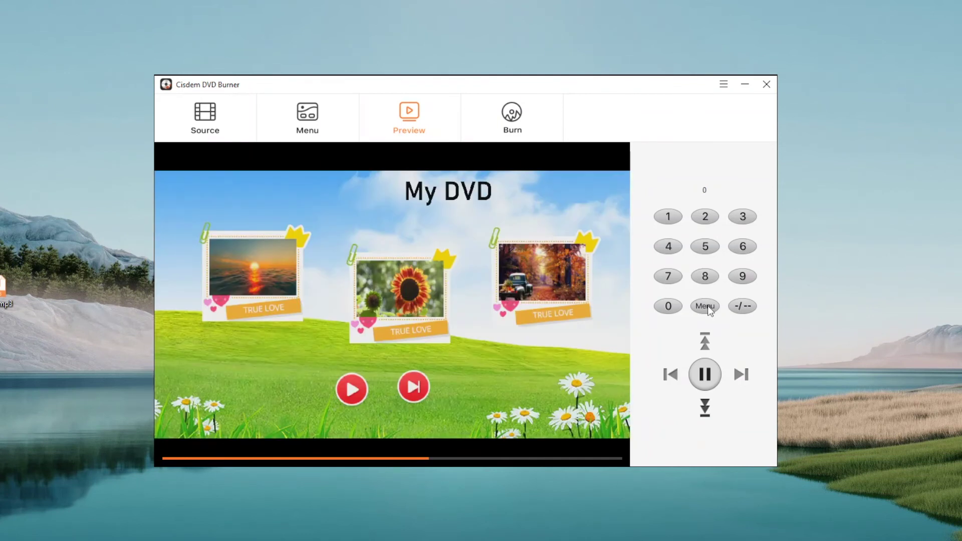
left_click(502, 114)
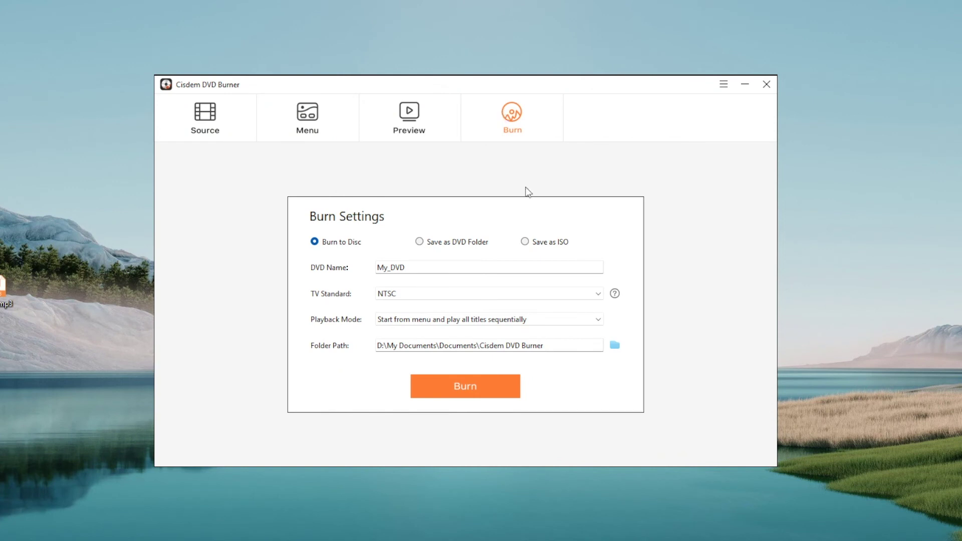
- Burn My_DVD in NTSC with playback mode 'Play title and return to menu'
left_click(598, 294)
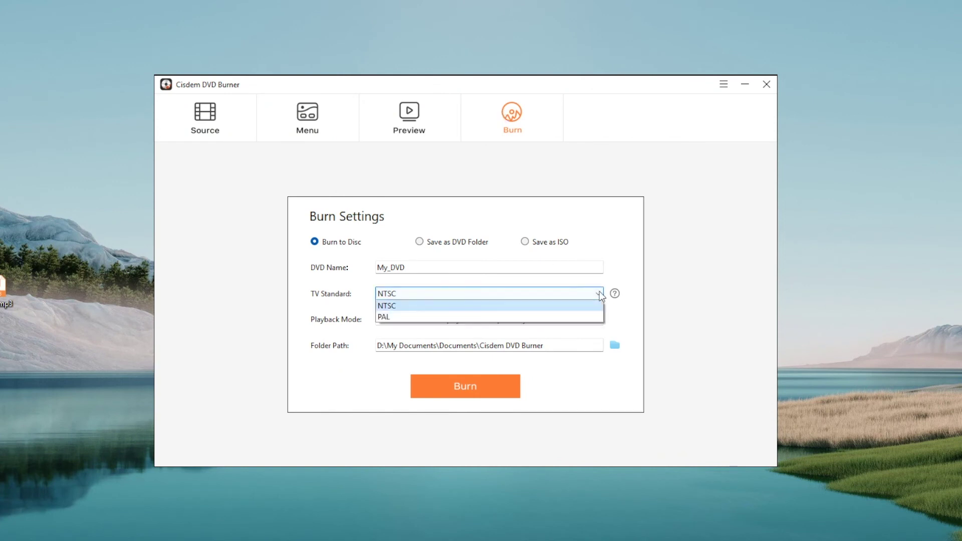
left_click(563, 290)
left_click(538, 319)
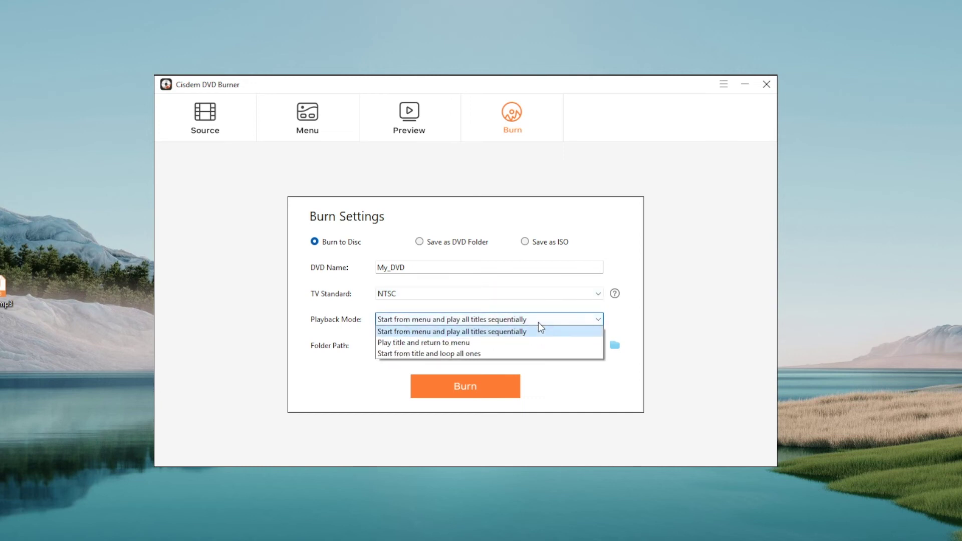
left_click(468, 341)
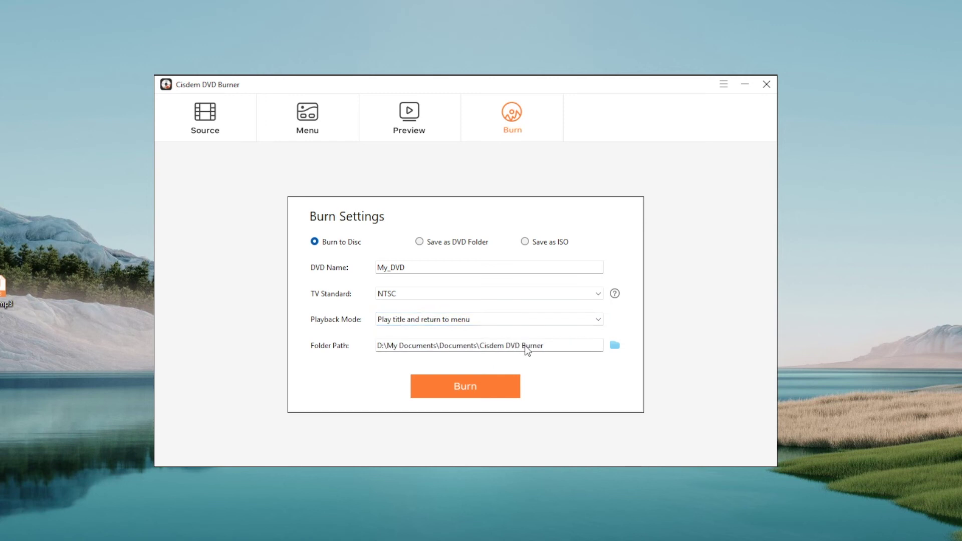
left_click(492, 387)
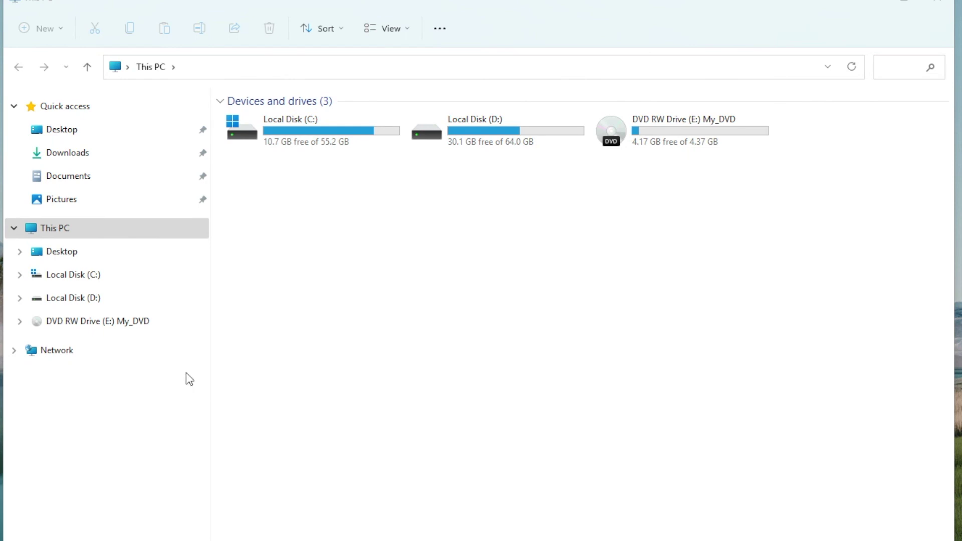
- Open the My_DVD disc in DVD RW Drive (E:) and show its See more options
left_click(116, 321)
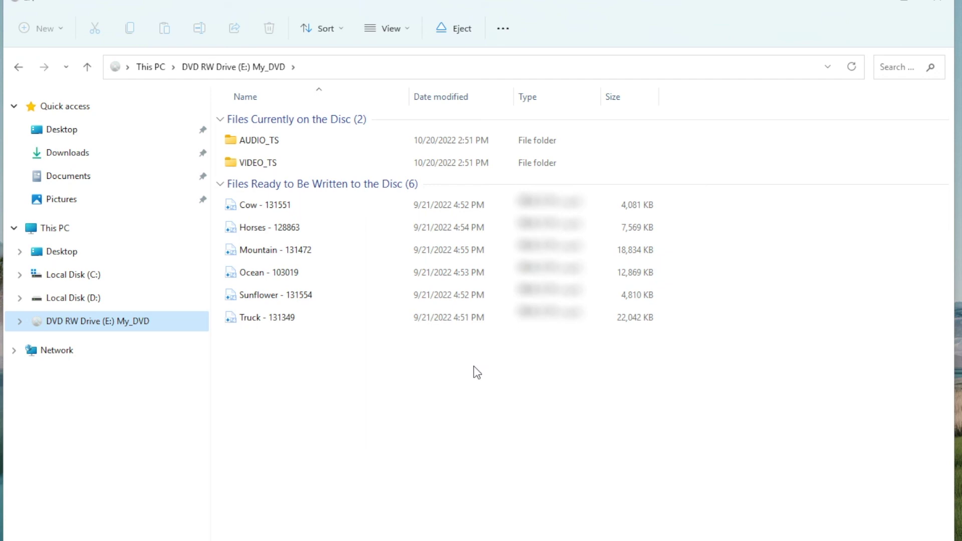
left_click(503, 28)
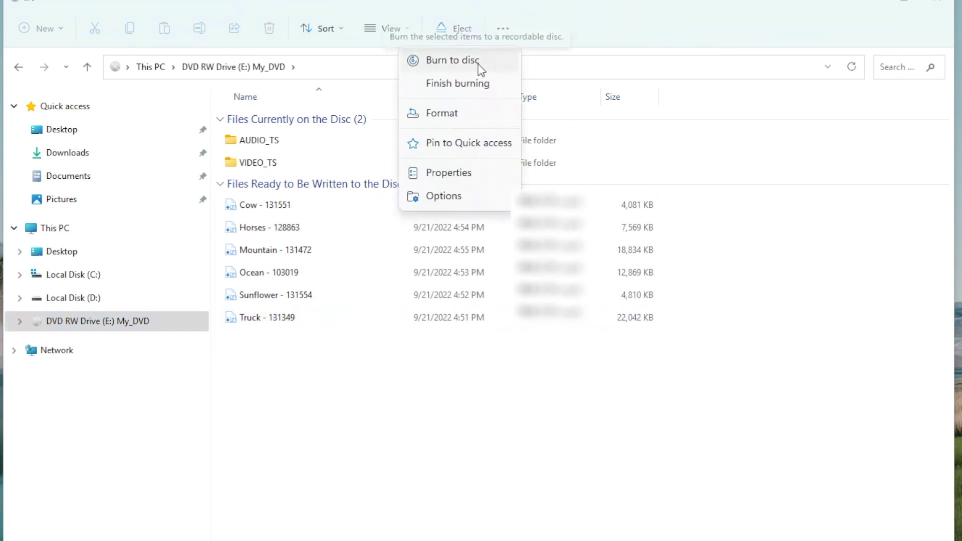